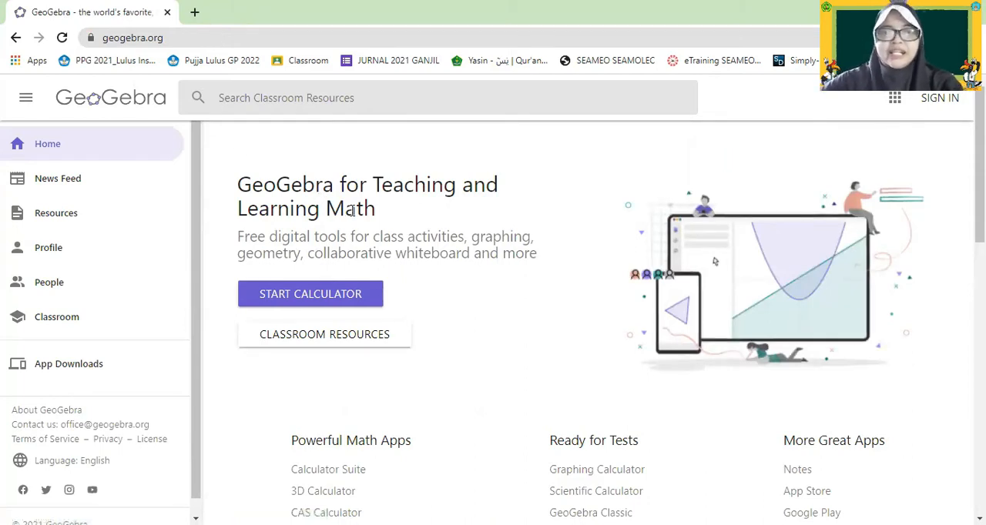
Start the online Calculator Suite from the GeoGebra home page.
scroll(661, 332, "down", 2)
scroll(659, 330, "up", 2)
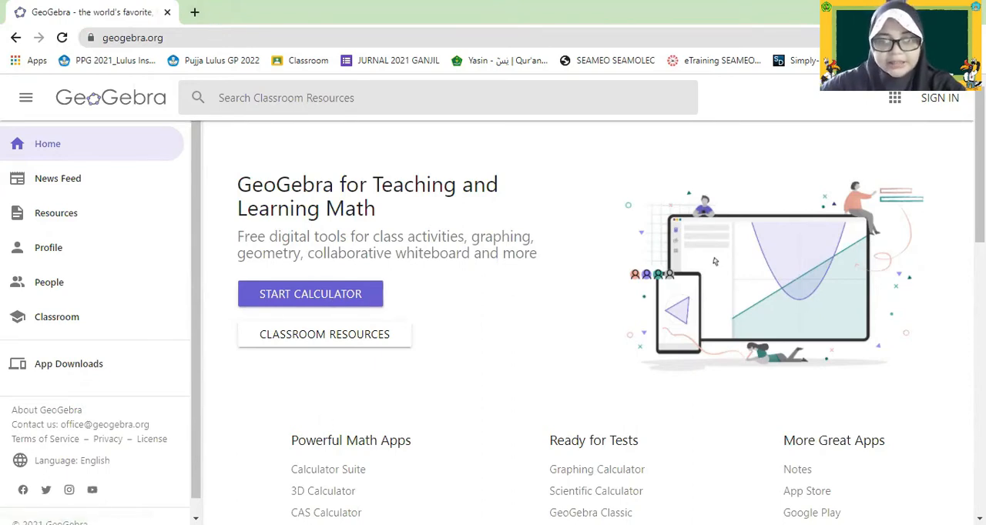
left_click(322, 299)
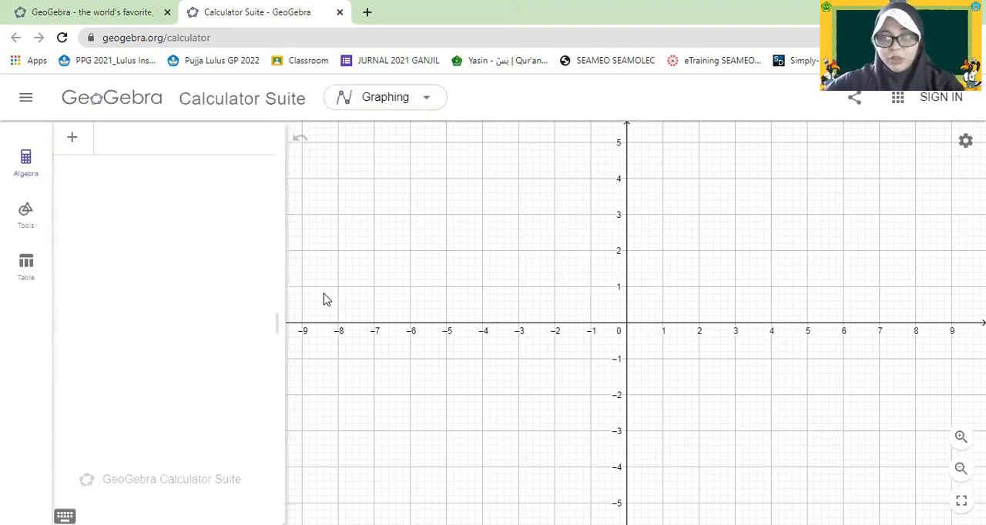
Enter the expression x + 2 in the algebra input to plot its line.
left_click(139, 143)
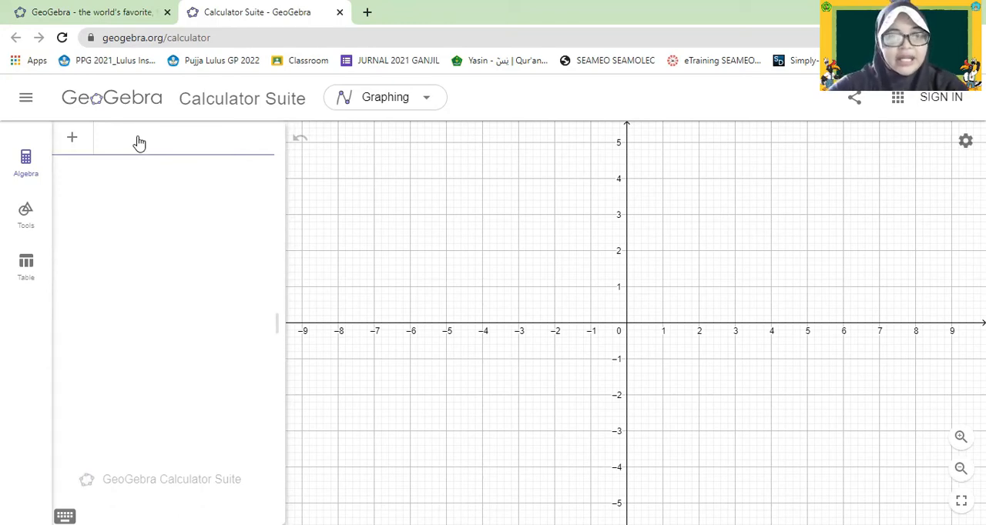
type("x")
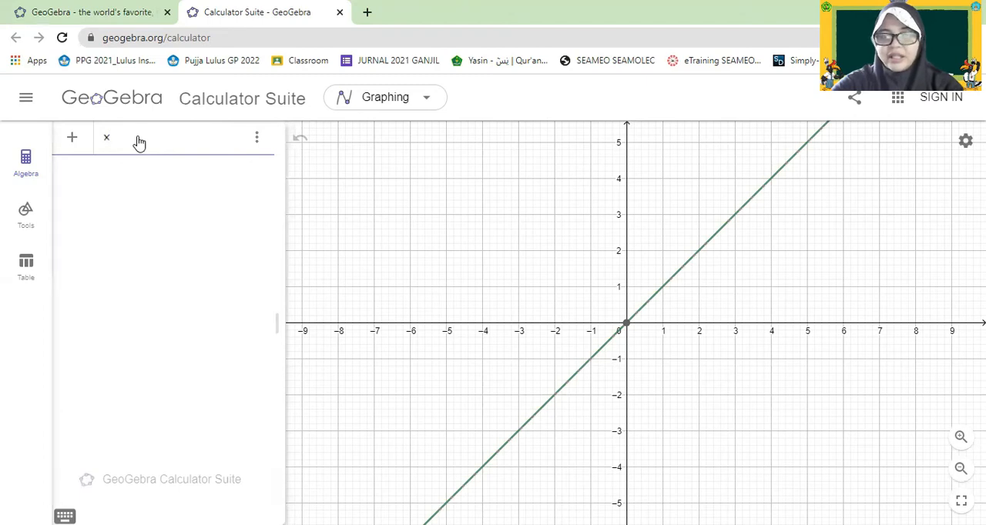
type("+ 2")
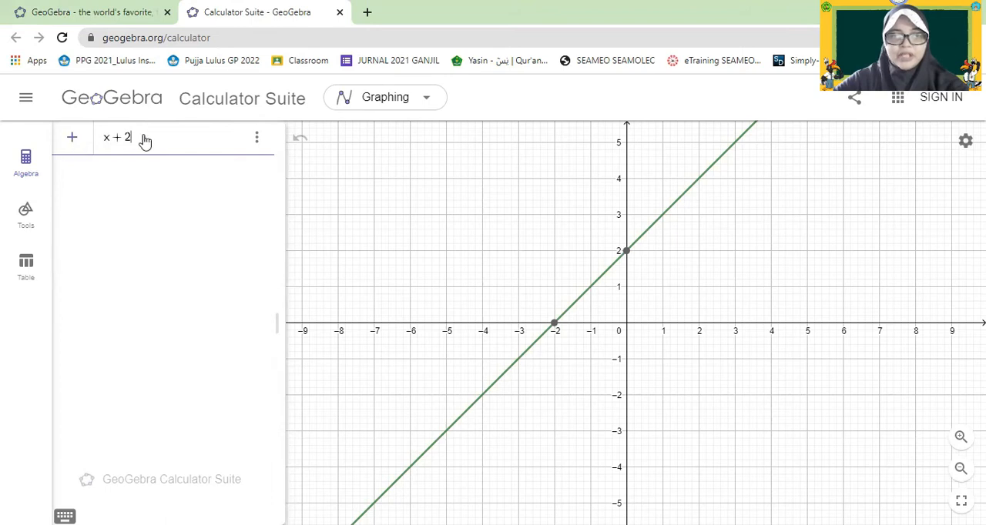
left_click(69, 140)
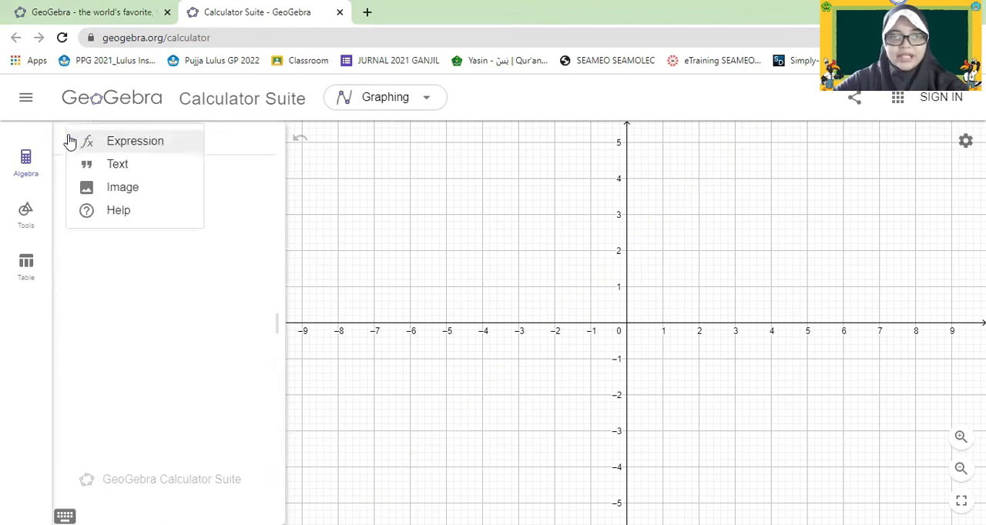
left_click(155, 150)
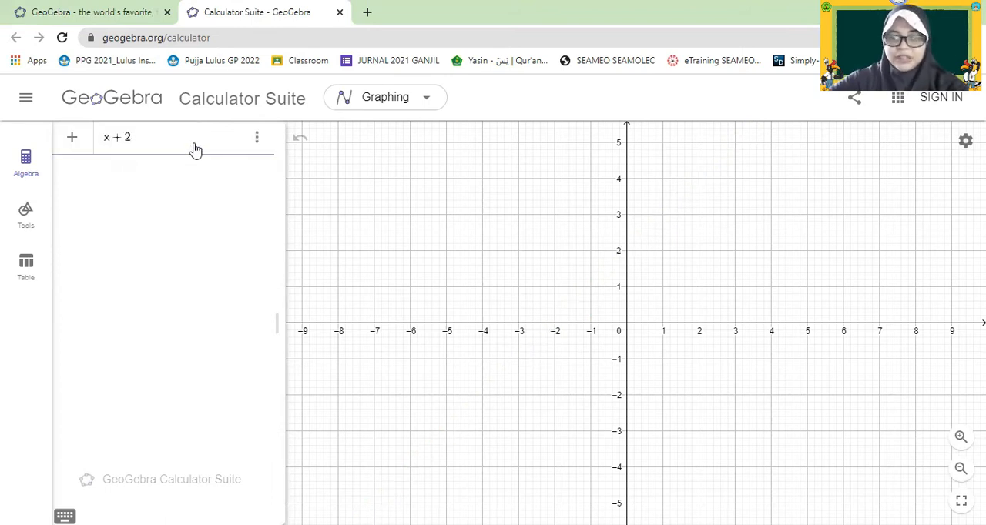
Change the expression to the inequality x + y < 5.
key("BackSpace")
key("BackSpace")
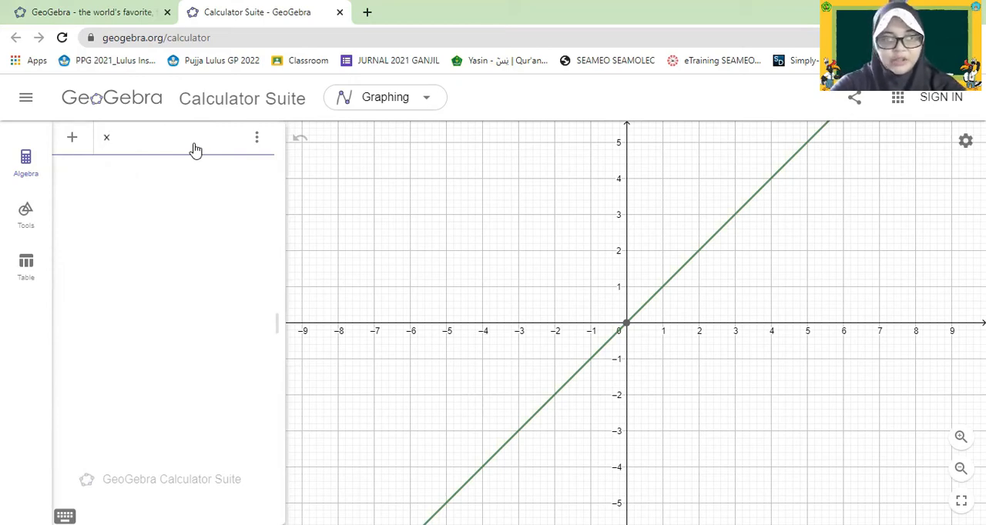
type("+ y ")
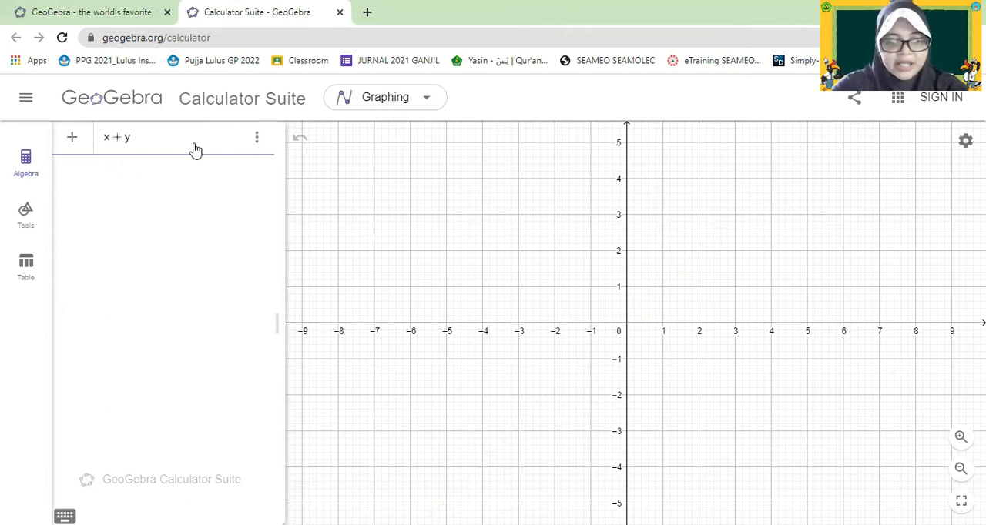
type("< ")
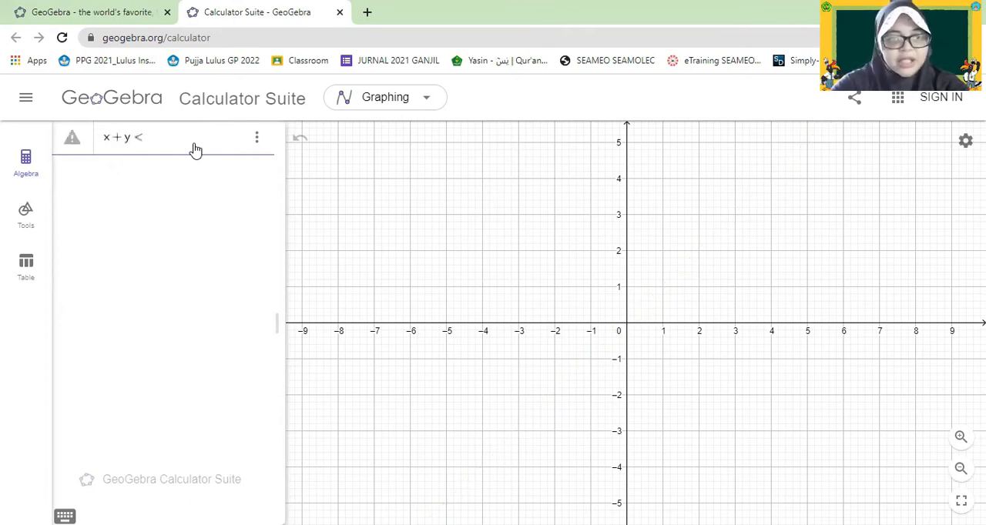
type("5")
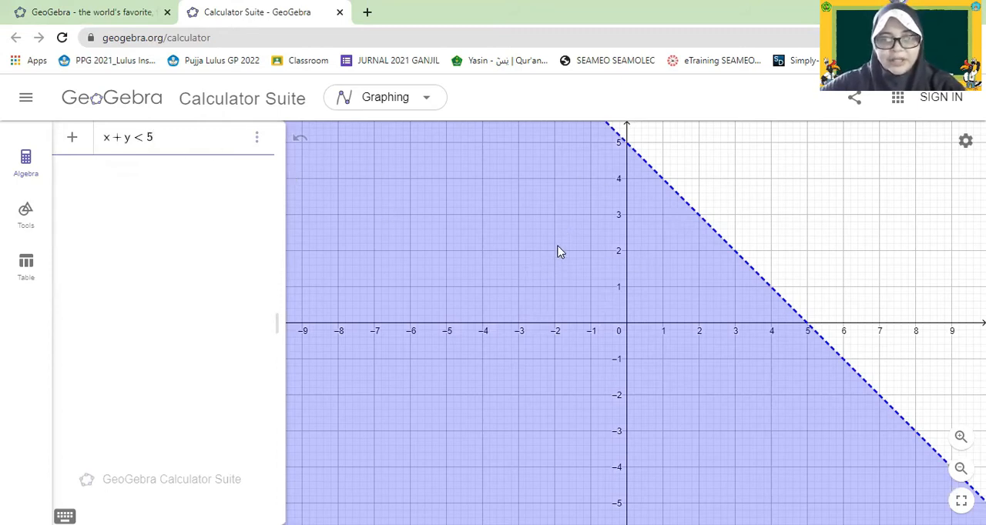
Resize the algebra view so the whole inequality x + y < 5 fits, and examine its shaded region in the graph.
left_click_drag(507, 242, 497, 274)
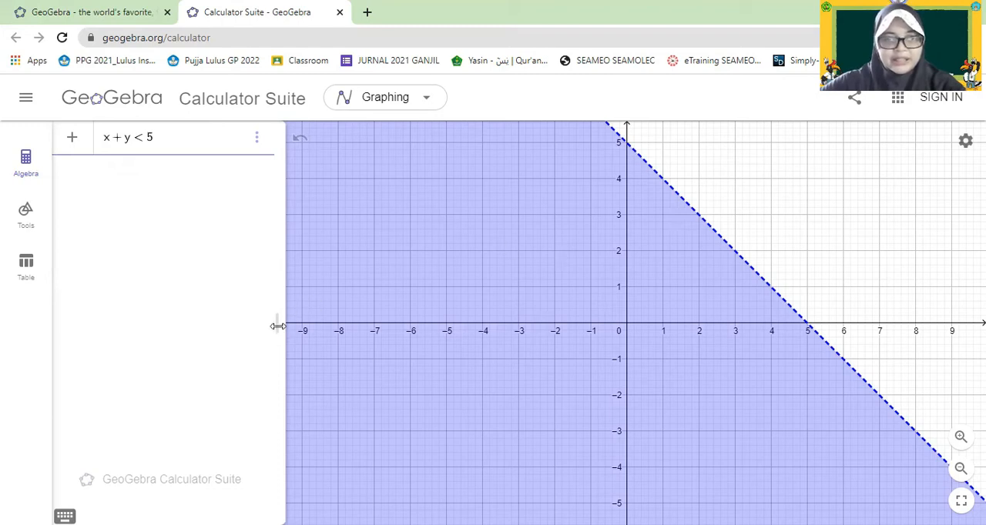
left_click_drag(280, 322, 171, 309)
left_click(522, 268)
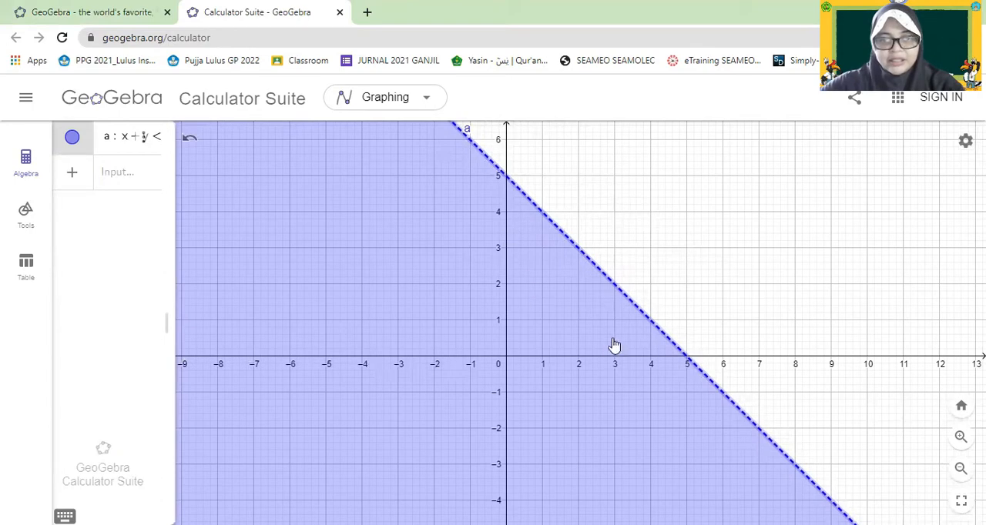
scroll(602, 347, "down", 6)
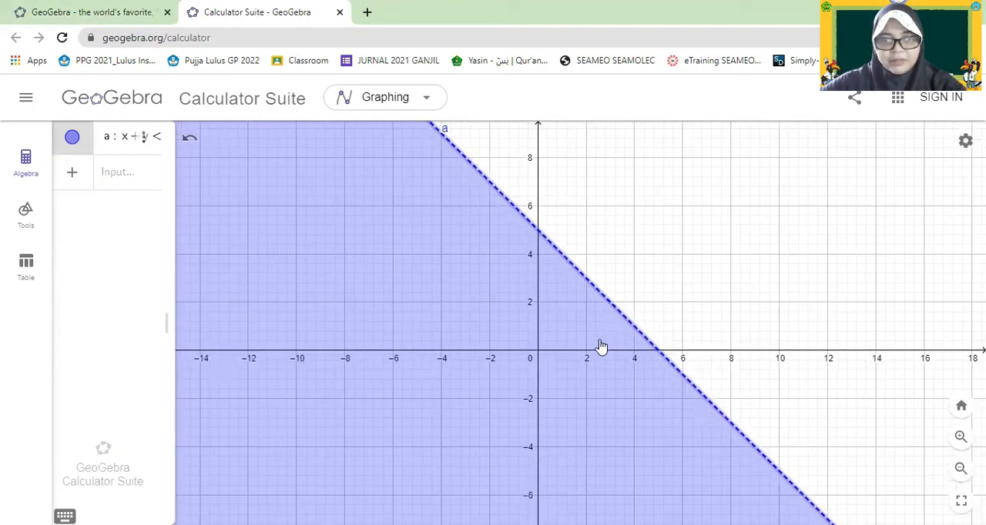
scroll(600, 346, "down", 3)
scroll(599, 348, "up", 5)
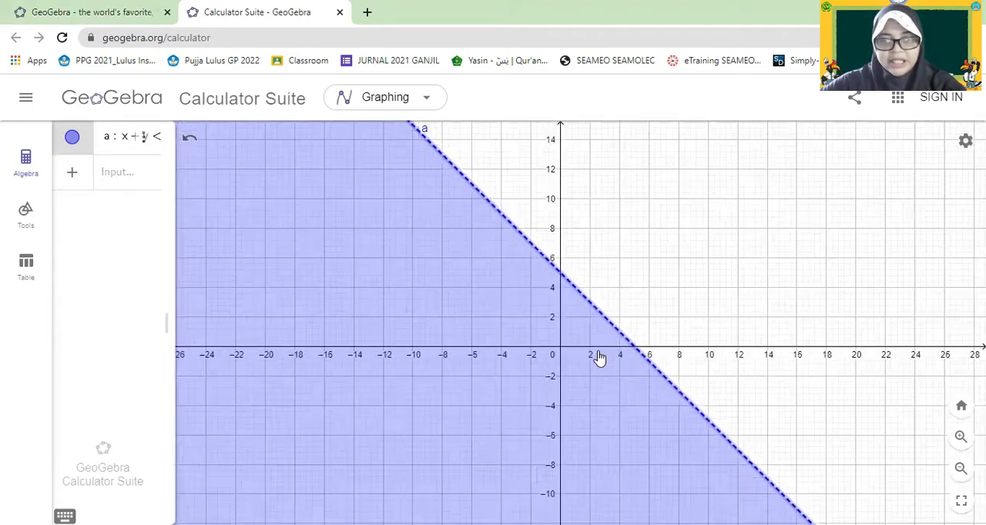
scroll(604, 349, "up", 4)
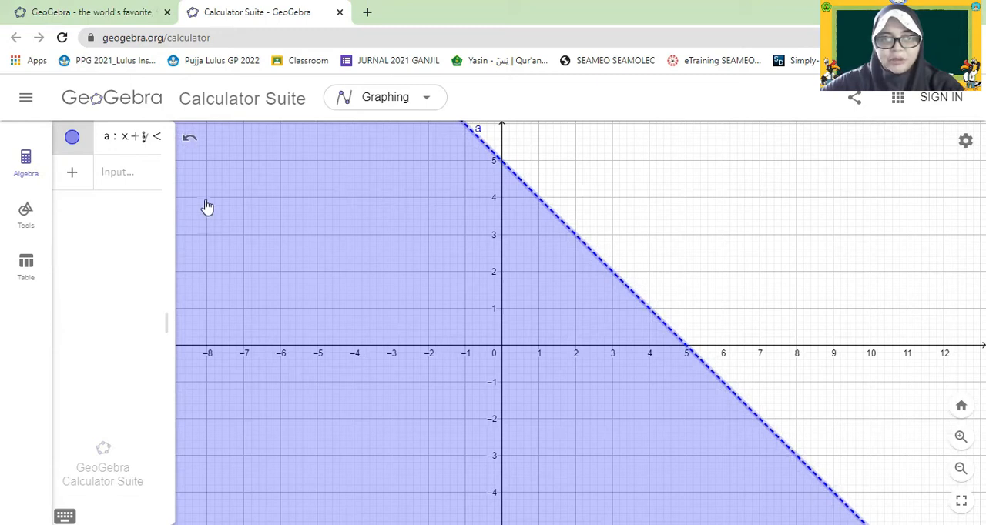
left_click_drag(169, 203, 231, 213)
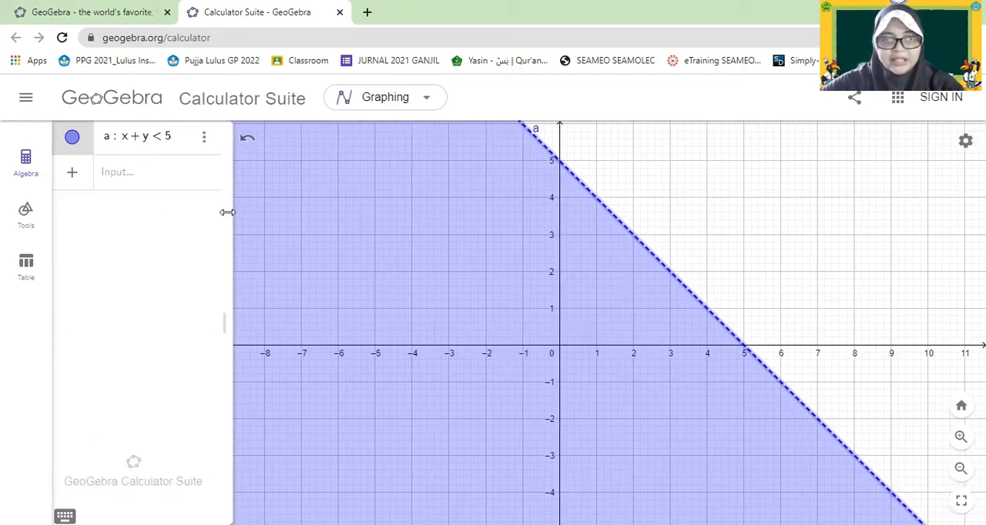
Add the second inequality x − 2y ≥ 6 below the first one to shade its region.
left_click(71, 177)
left_click(129, 176)
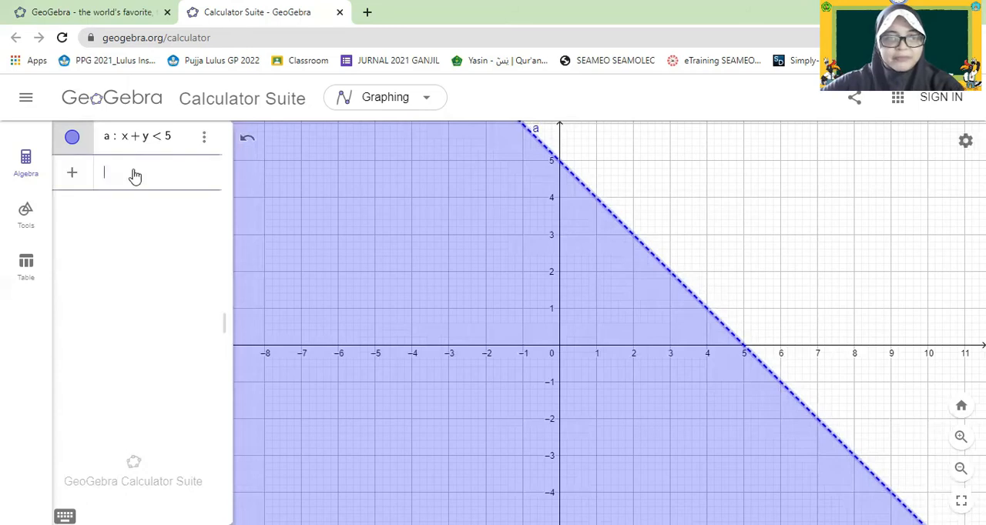
type("x")
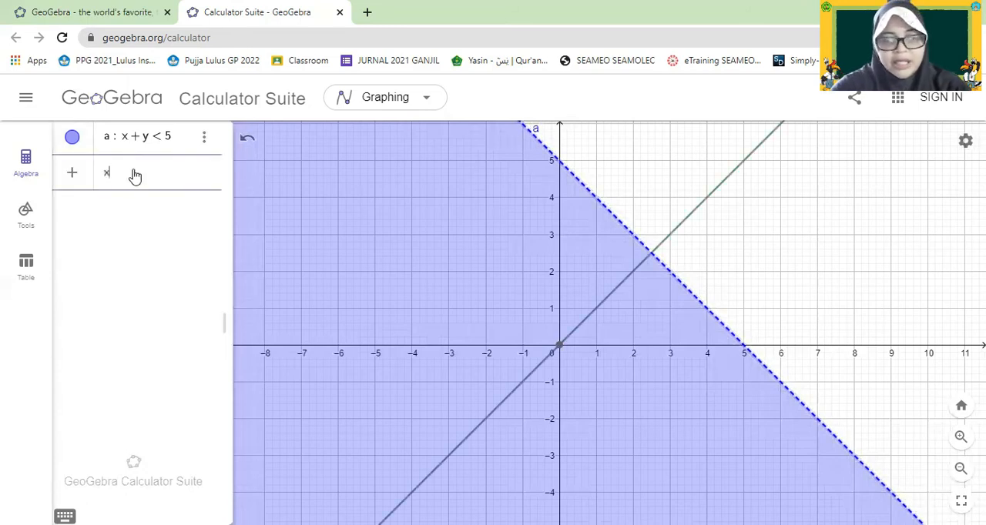
type("=2y")
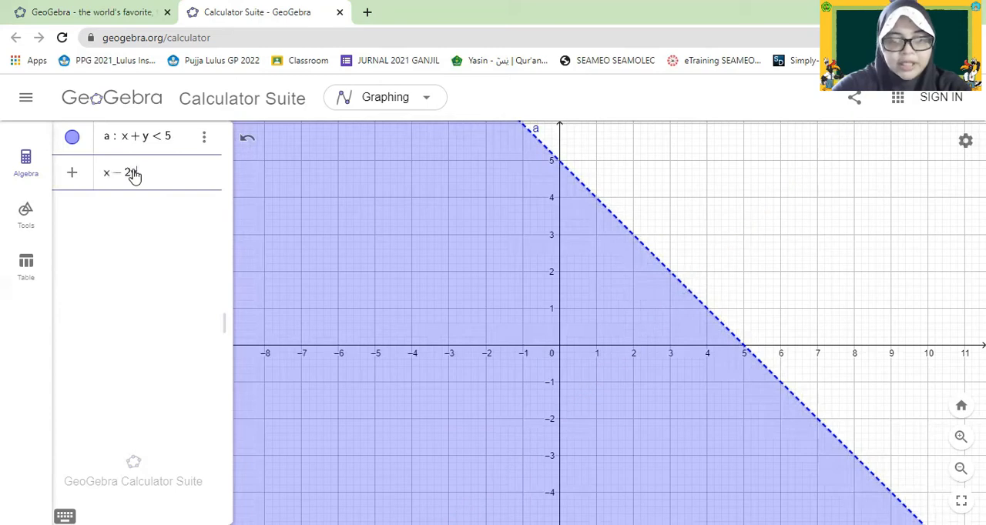
type("> +")
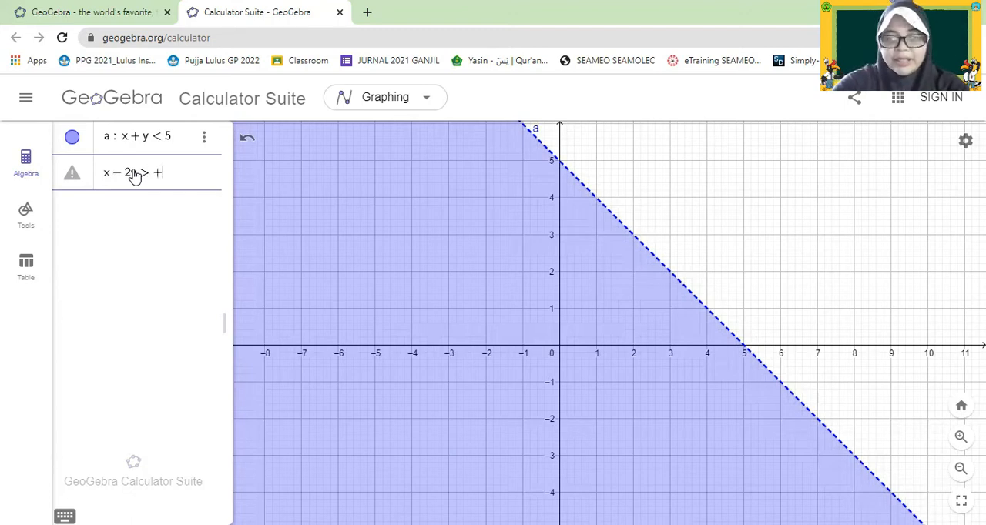
key("BackSpace")
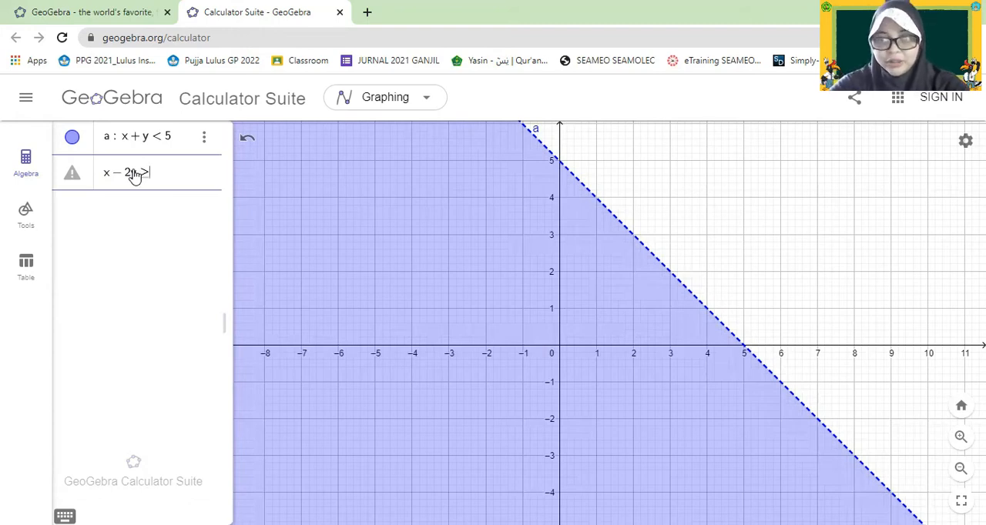
type("6")
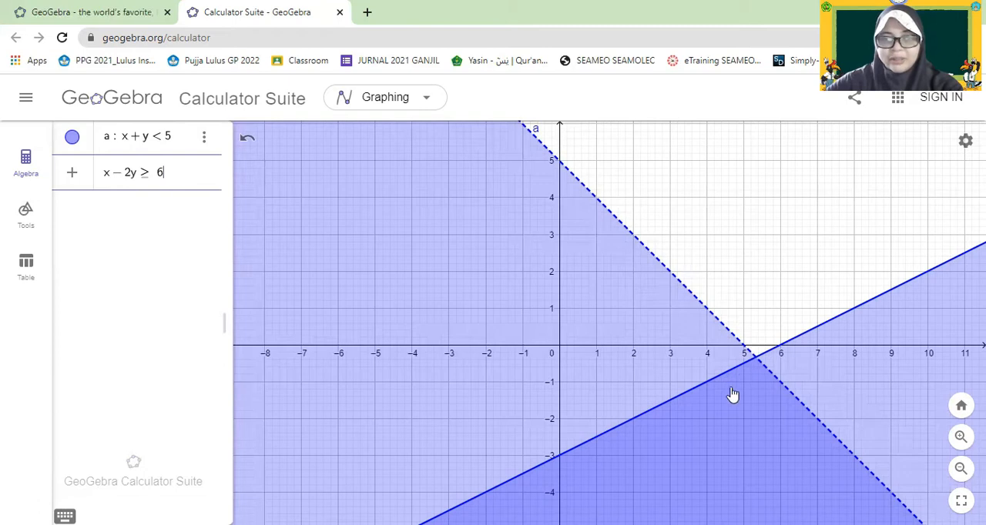
key("Return")
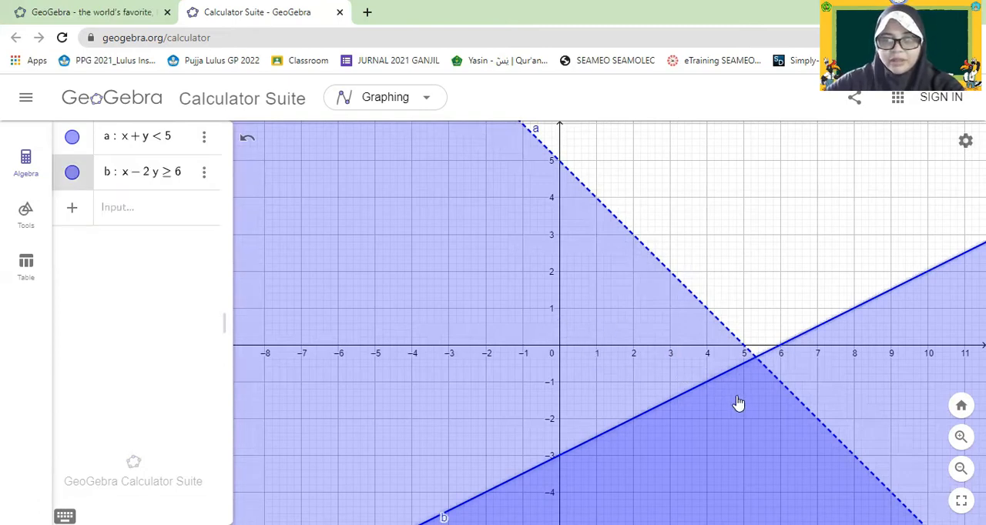
left_click(695, 298)
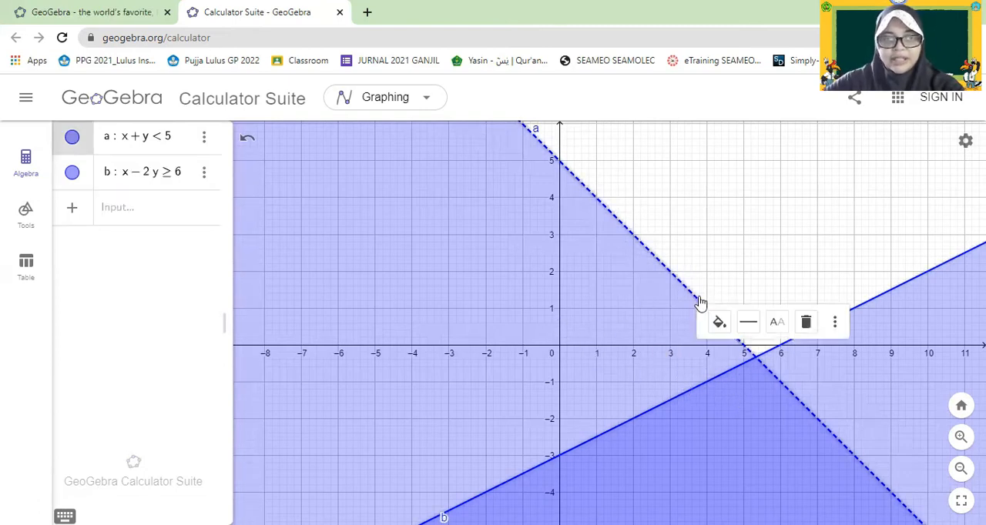
left_click(777, 282)
mouse_move(742, 275)
left_mouse_down()
mouse_move(638, 251)
mouse_move(577, 257)
left_mouse_up()
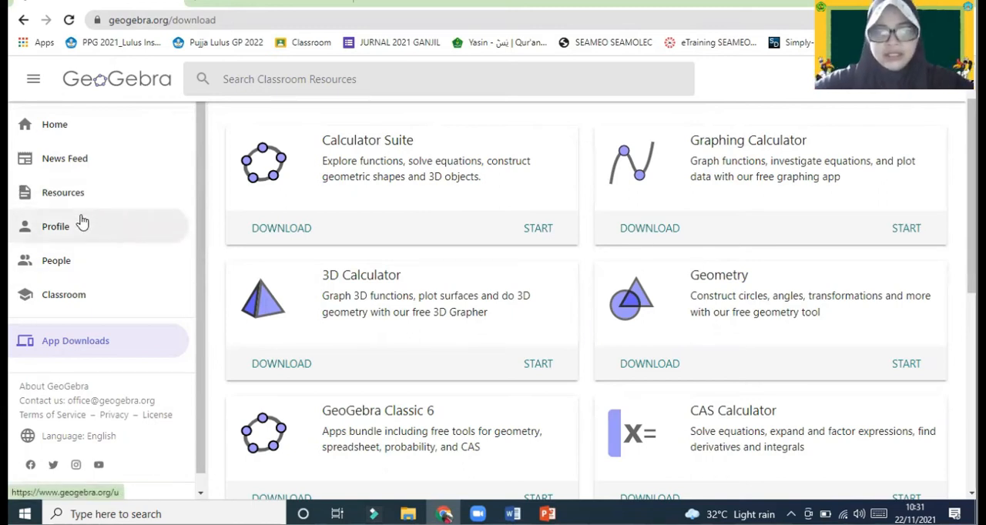
Open the GeoGebra app downloads page and examine the offline apps on offer, including GeoGebra Classic 5.
left_click(62, 342)
left_click(60, 128)
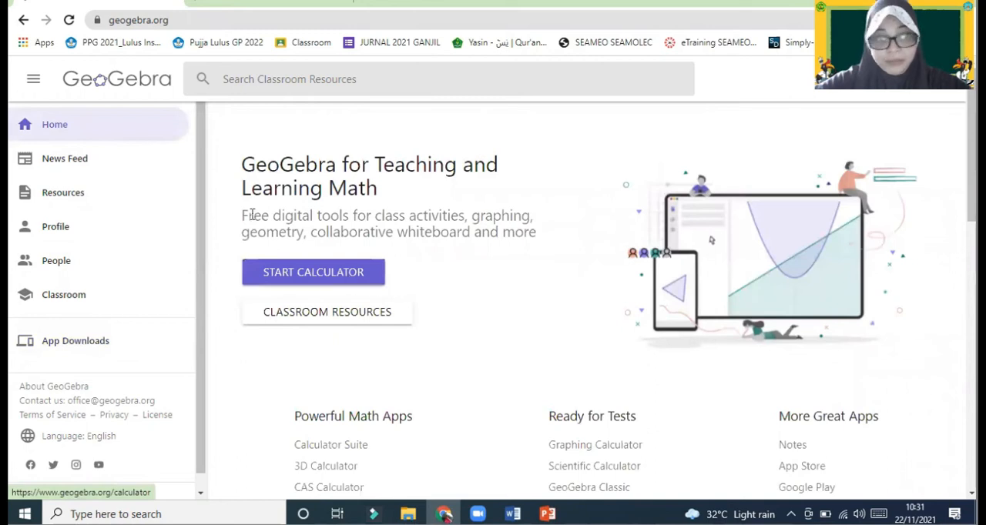
left_click(83, 351)
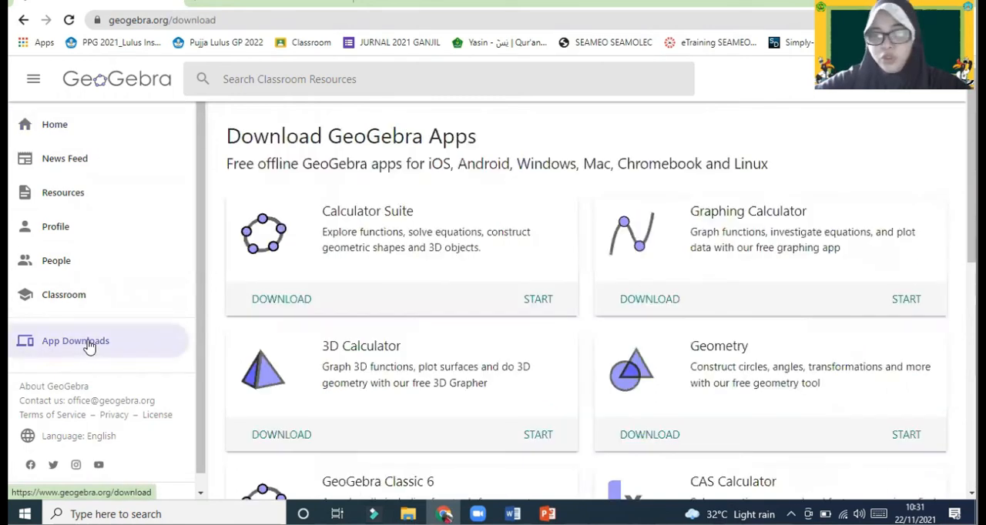
scroll(450, 352, "down", 4)
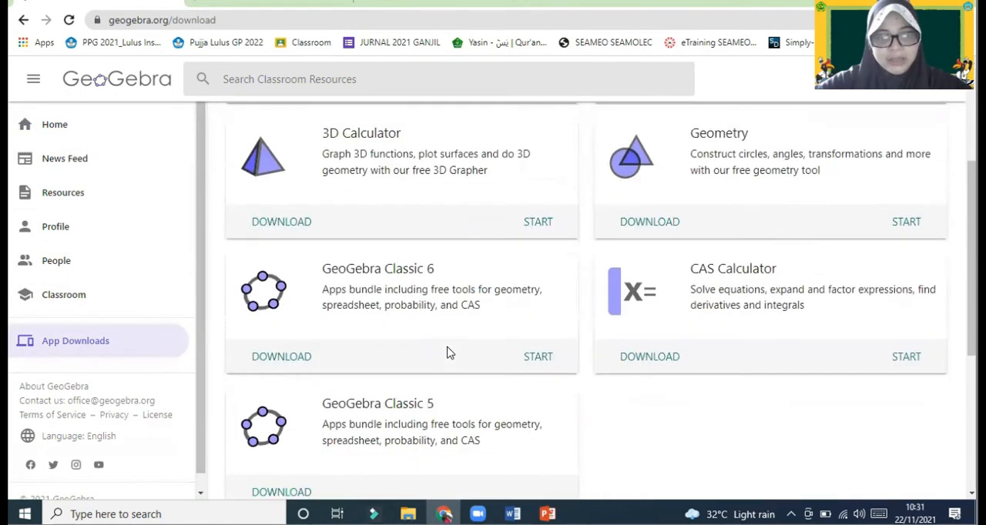
scroll(616, 367, "up", 4)
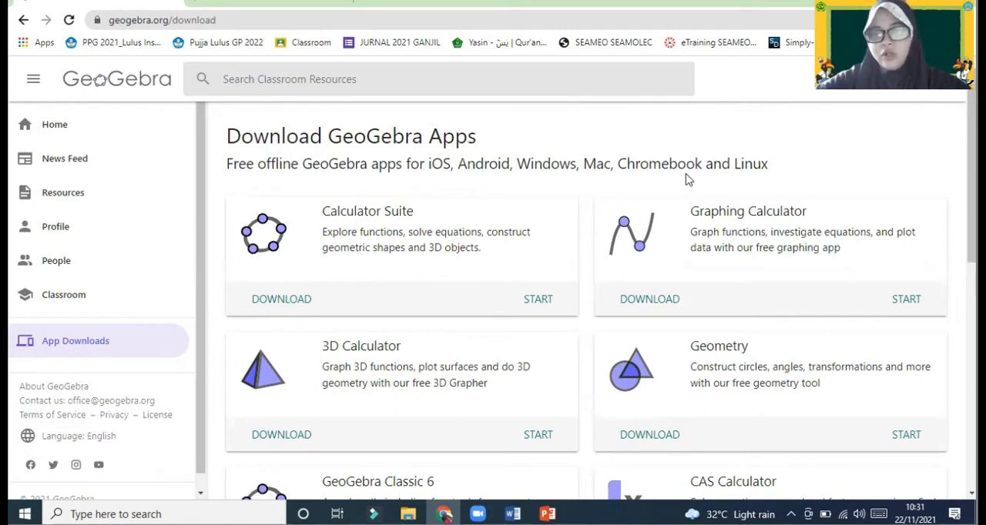
scroll(432, 221, "down", 3)
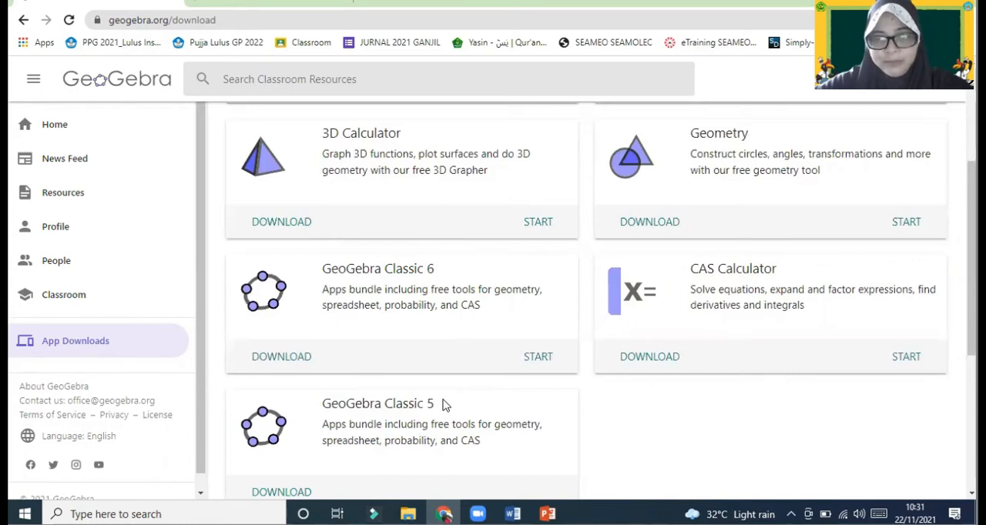
scroll(431, 405, "down", 2)
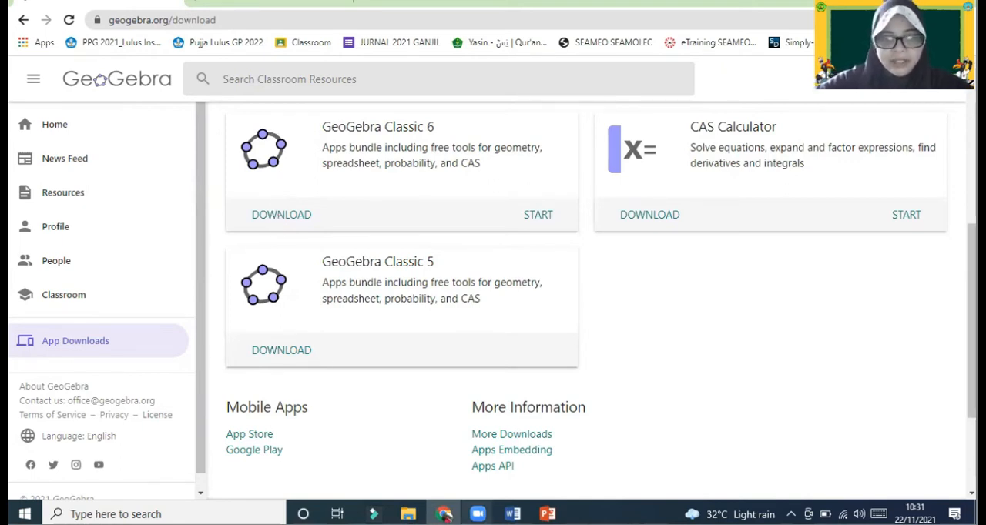
Switch to the desktop, launch the installed GeoGebra Classic 5 and maximize its window.
left_click(446, 515)
left_click_drag(140, 12, 140, 145)
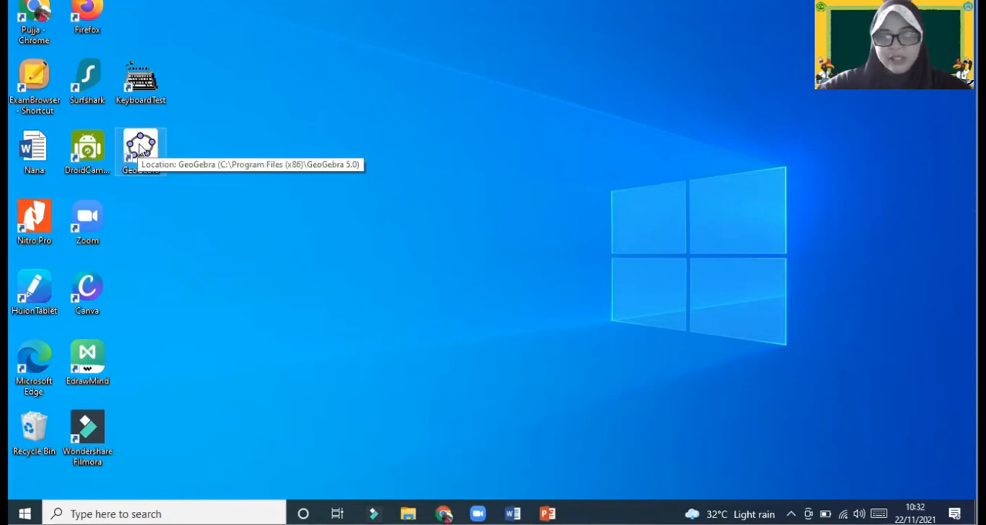
double_click(146, 148)
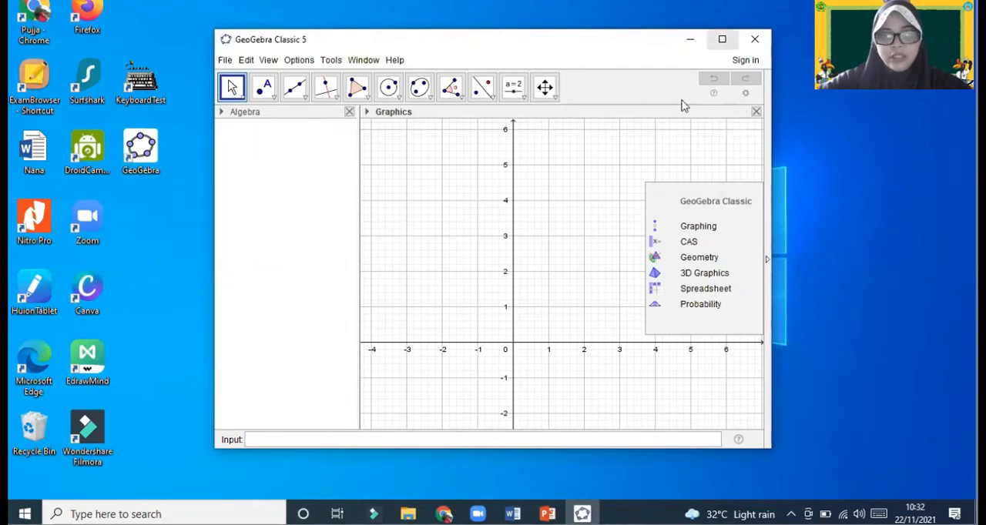
left_click(722, 39)
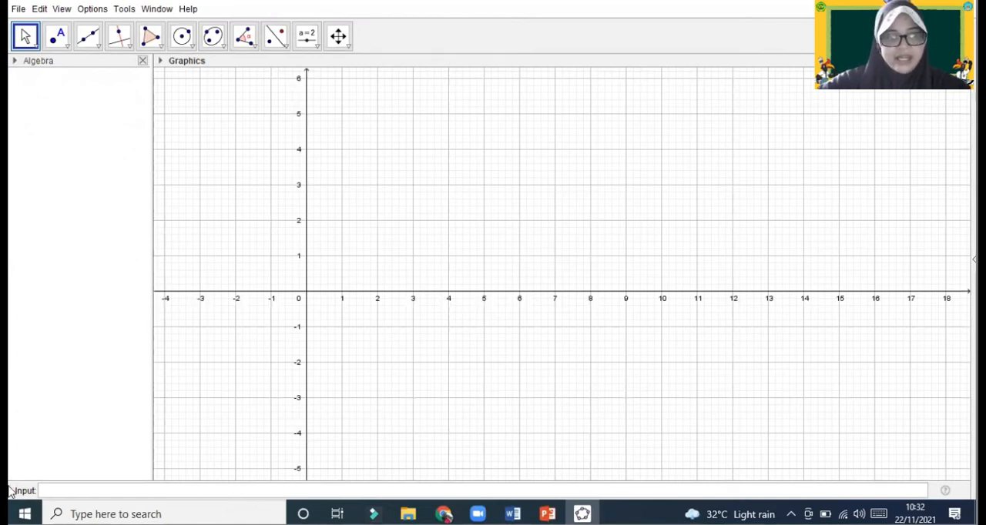
Graph the linear inequality x + 2y < 6 in the empty graphics view.
left_click(80, 493)
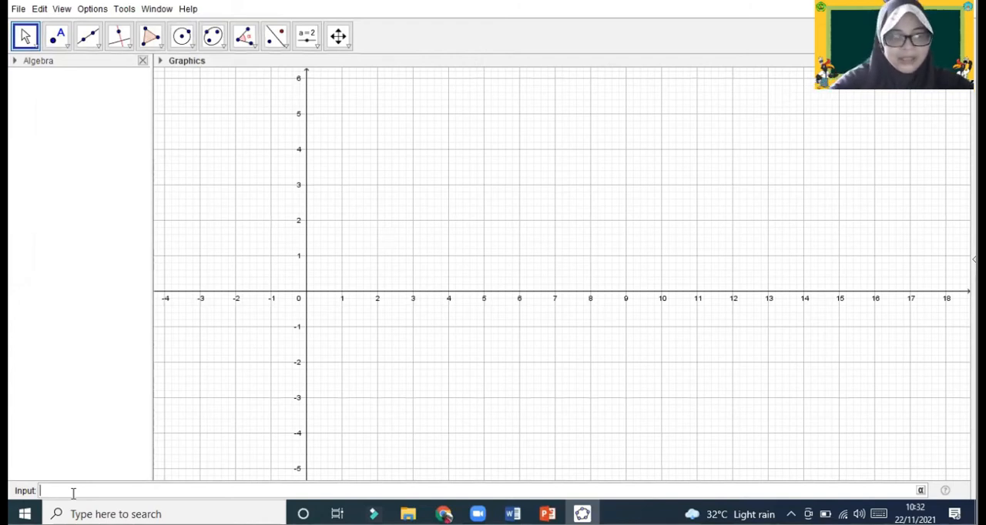
left_click(71, 443)
left_click(55, 491)
type("x")
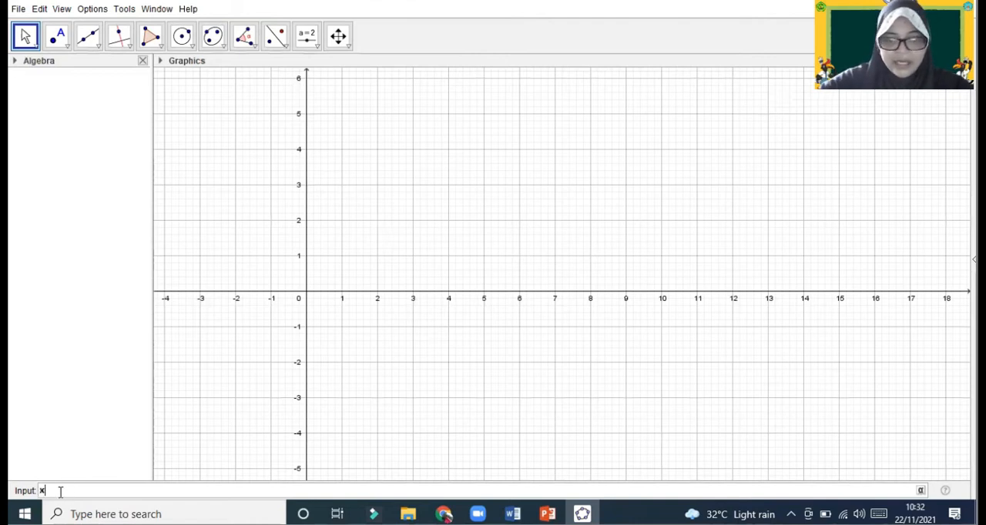
type("+2y")
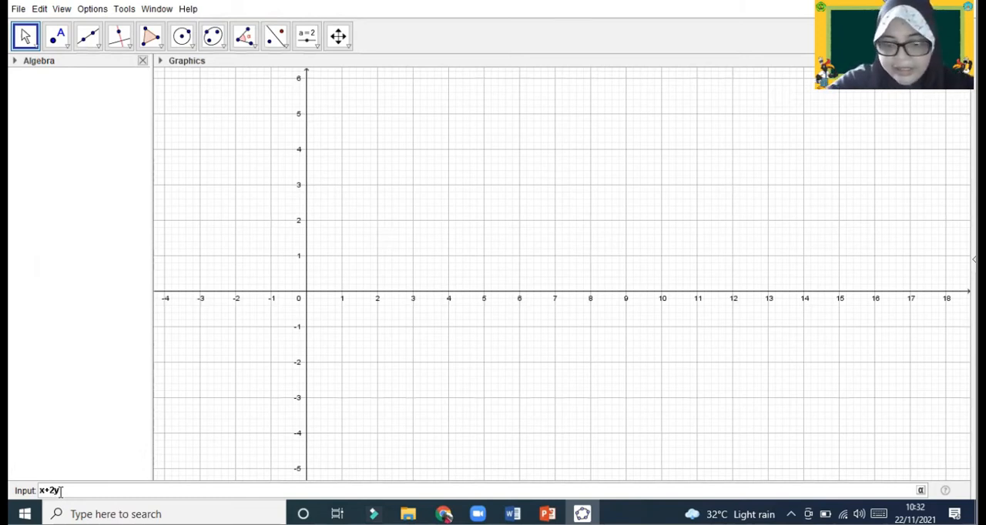
type("=6")
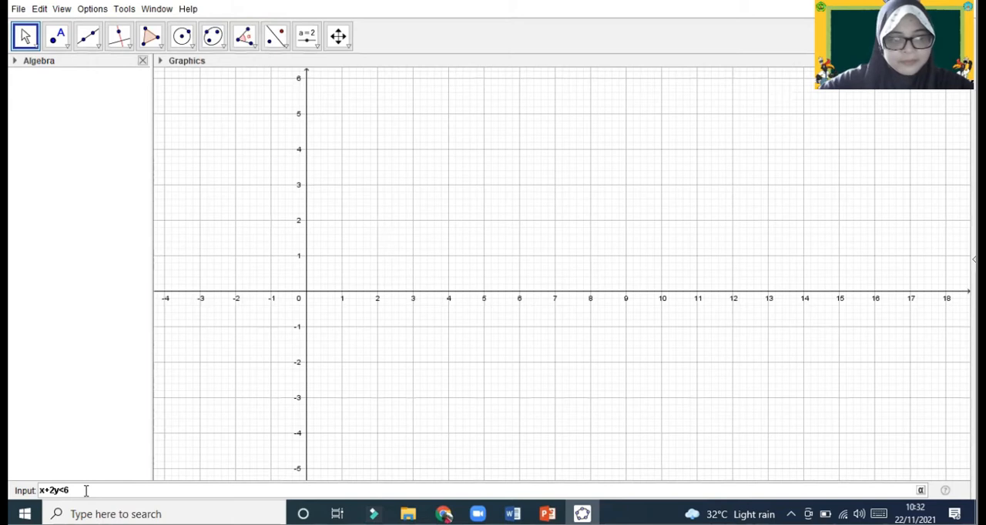
key("Return")
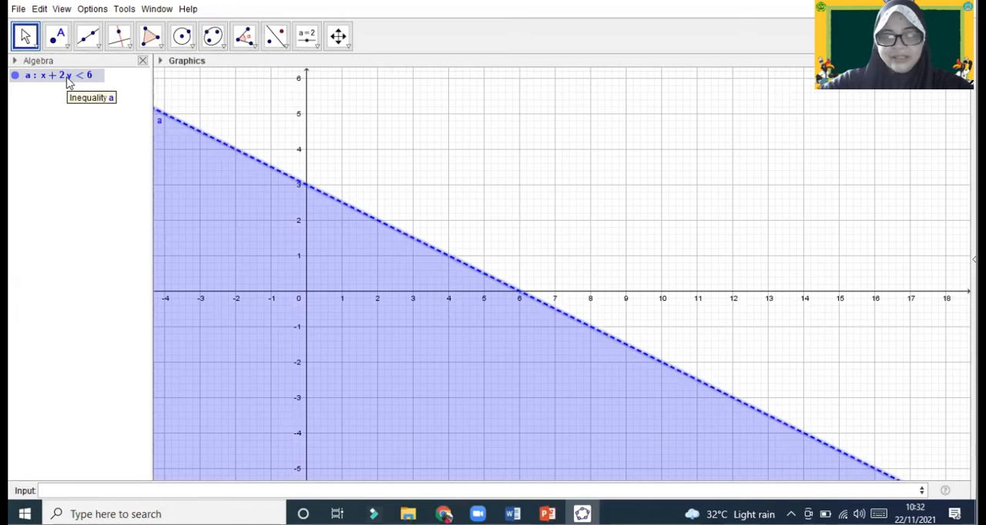
Graph the second inequality x − y ≤ 6 together with the first one.
left_click(99, 490)
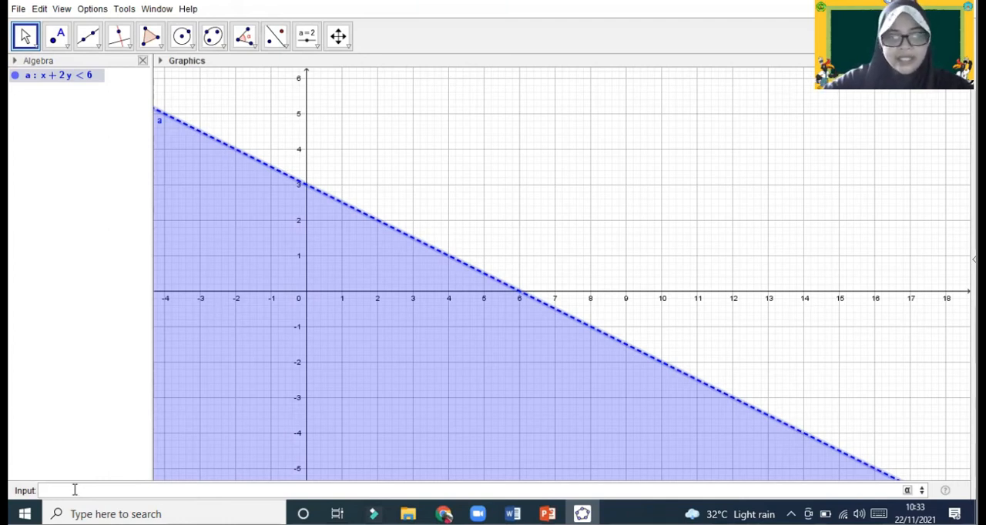
type("x-y")
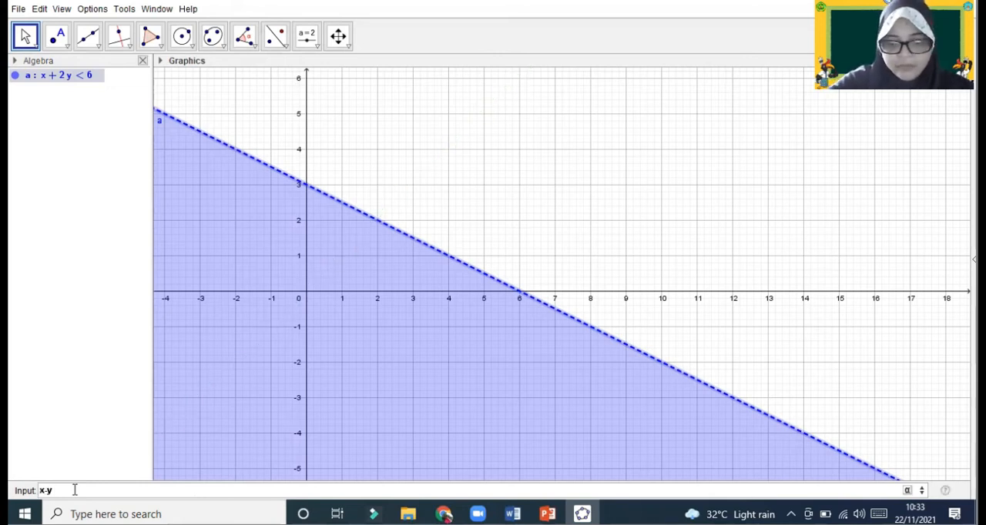
type(">")
key("BackSpace")
type("<")
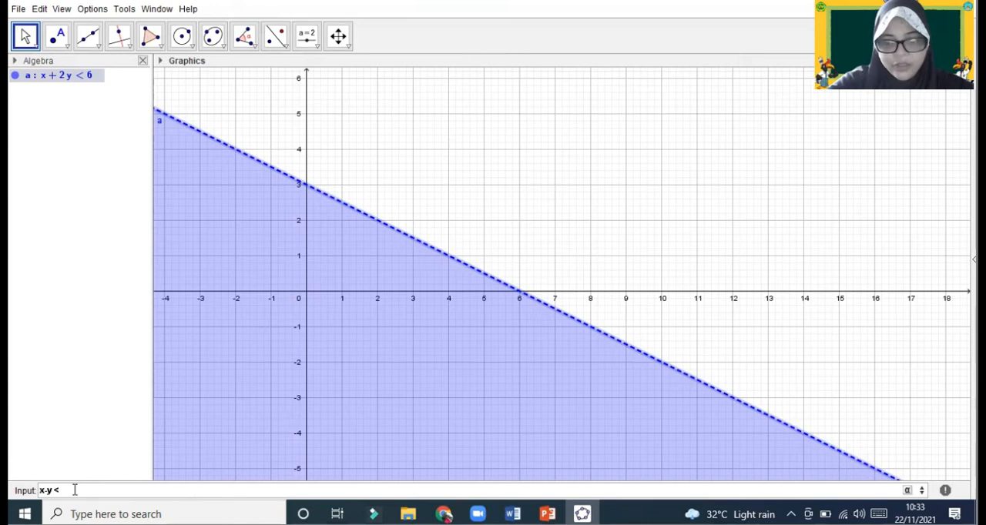
type("= ")
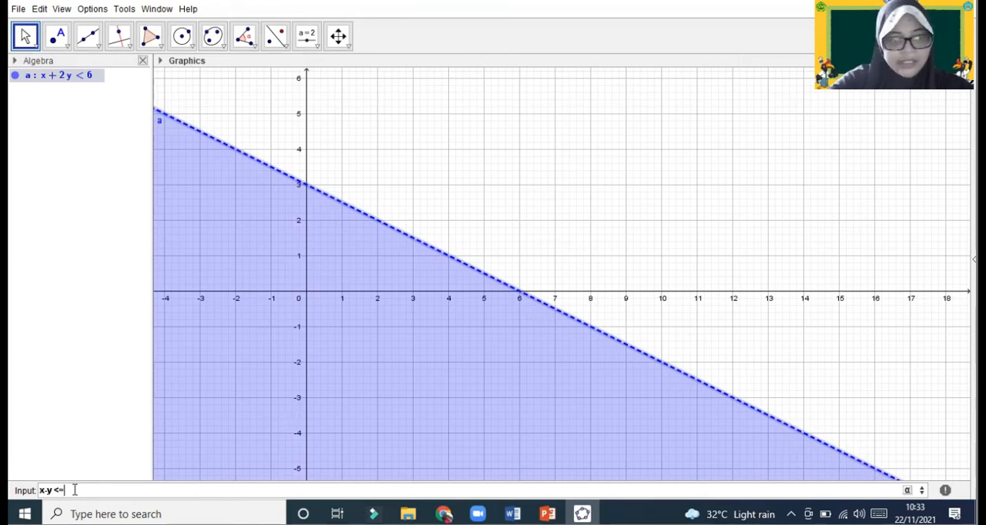
type("6")
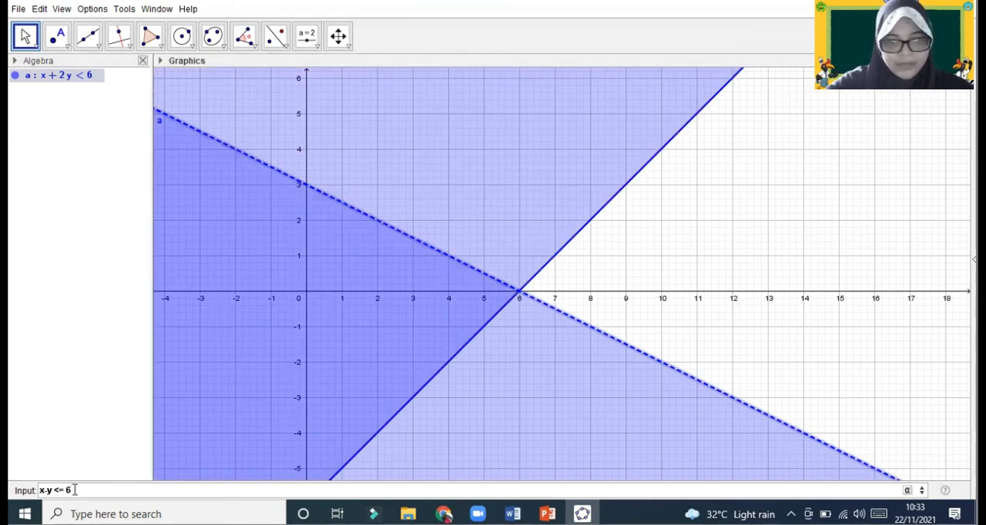
key("Return")
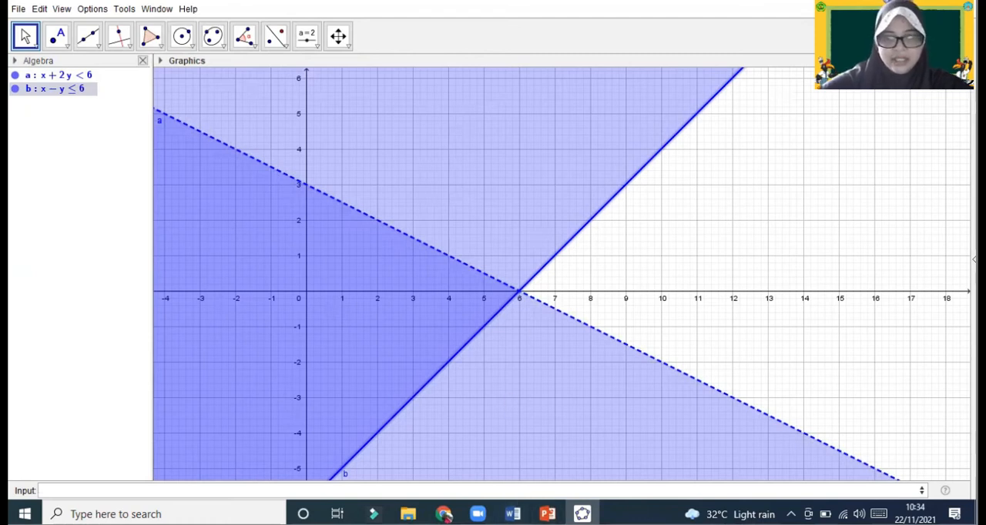
Leave GeoGebra Classic 5, open the Play Store on the phone and search it for geogebra.
key("super+d")
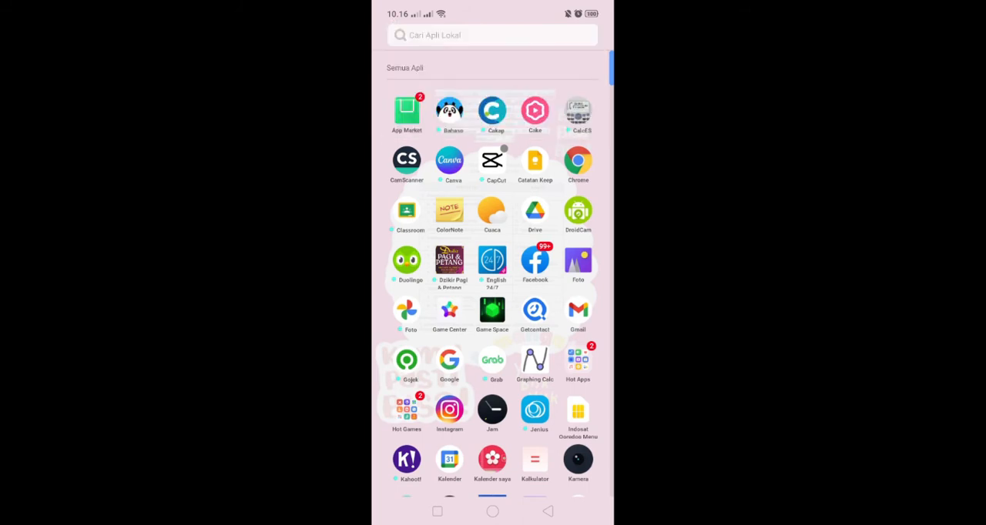
left_click(454, 35)
type("play")
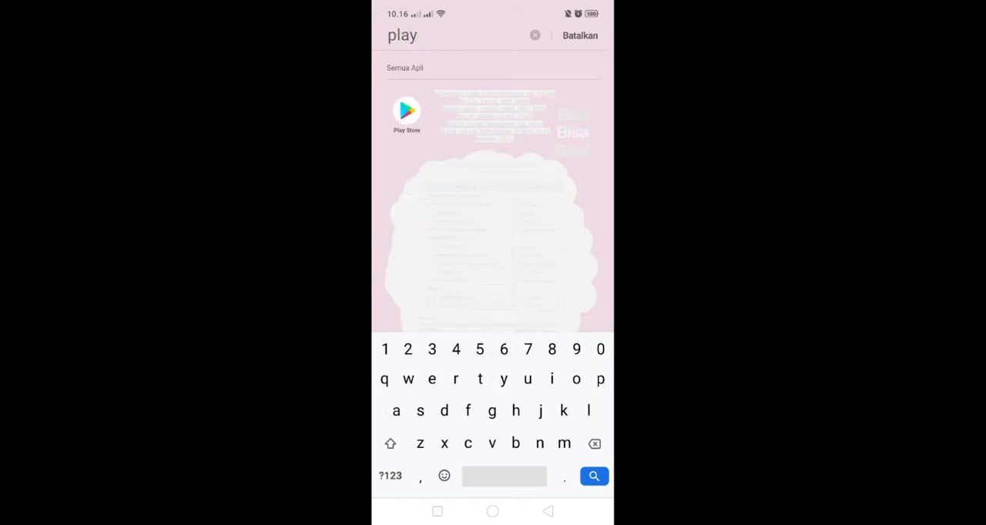
left_click(407, 112)
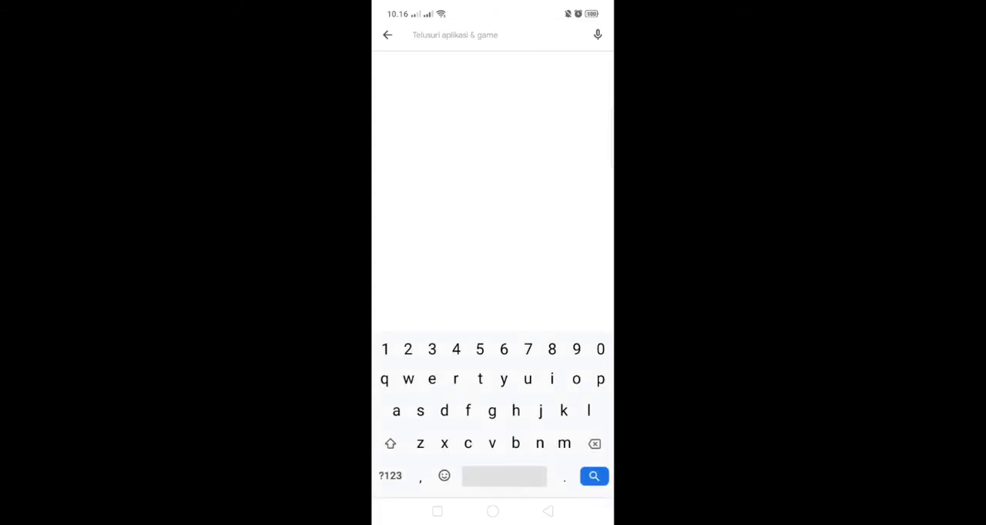
type("geogeb")
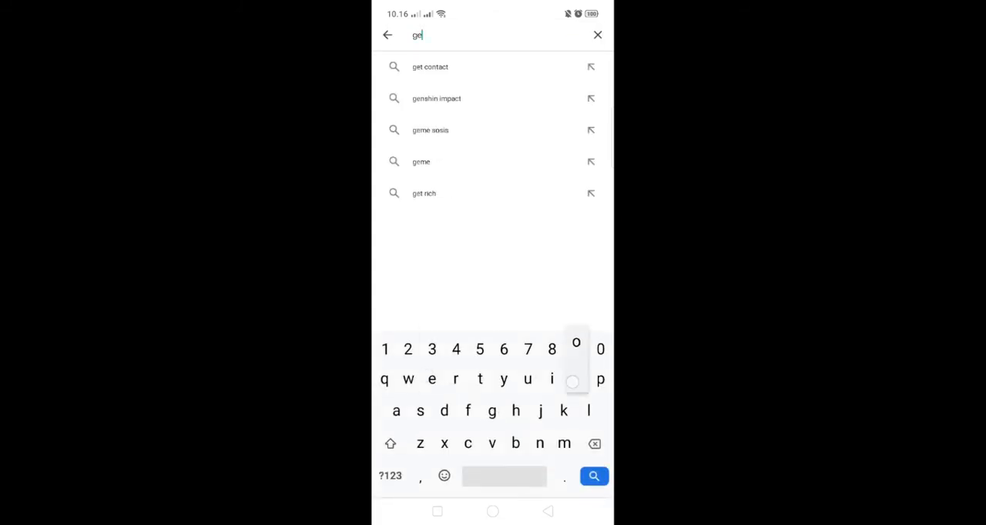
left_click(427, 67)
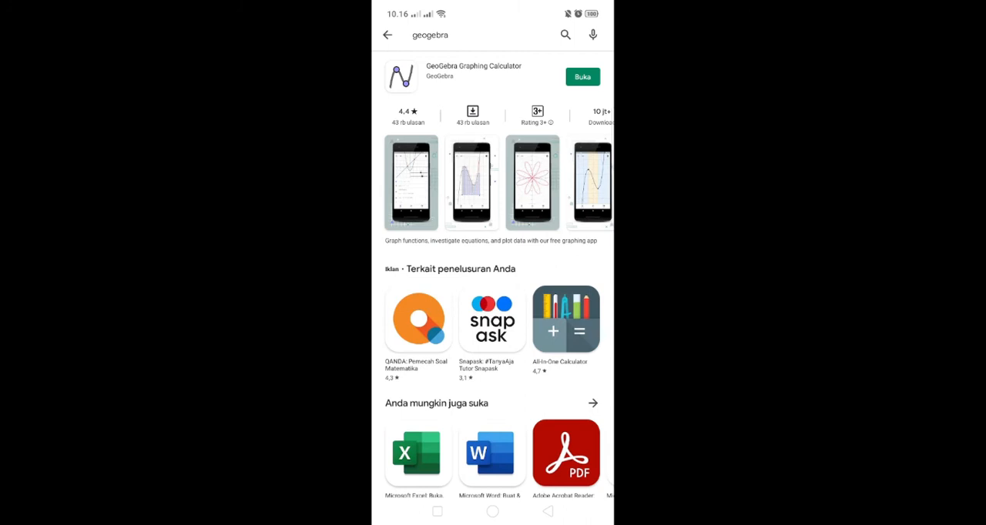
Repeat the Play Store search for geogebra and examine the GeoGebra Graphing Calculator listing.
left_click(548, 512)
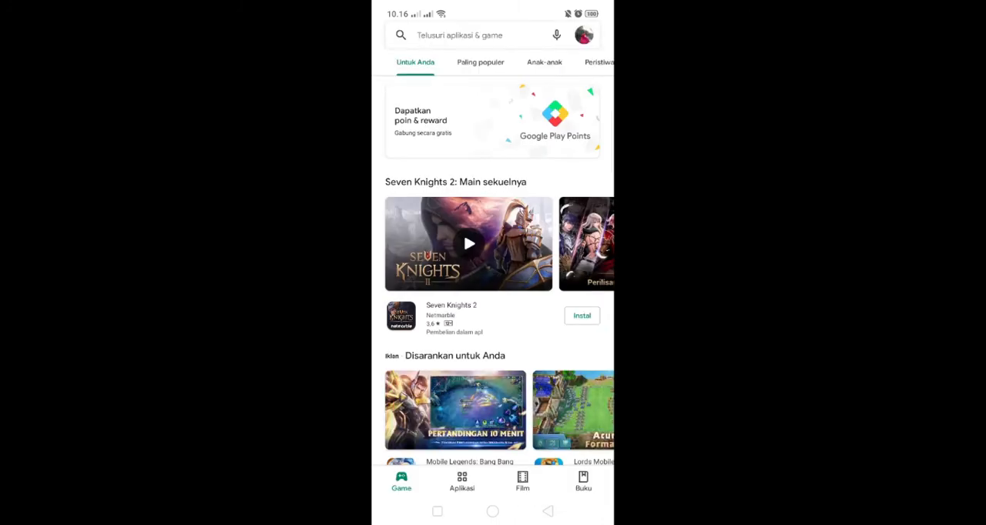
left_click(459, 35)
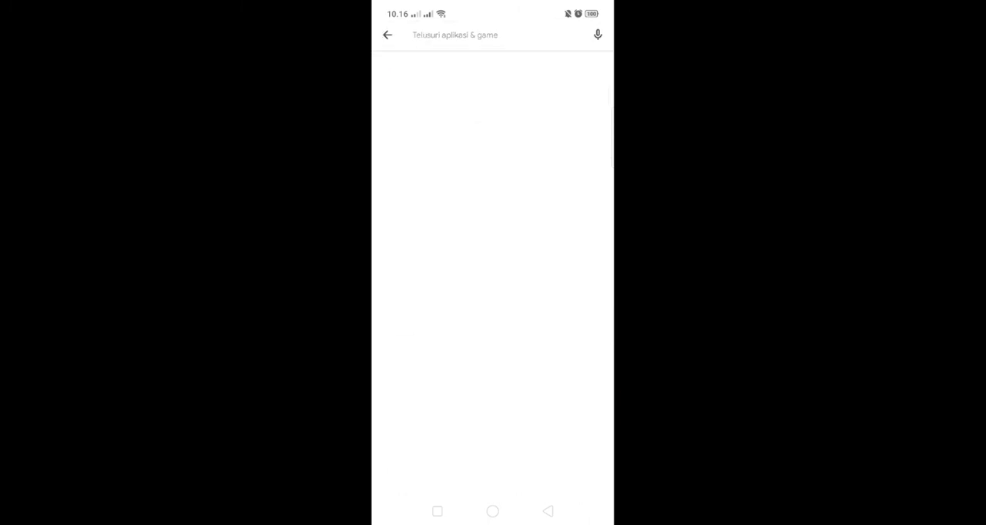
left_click(495, 67)
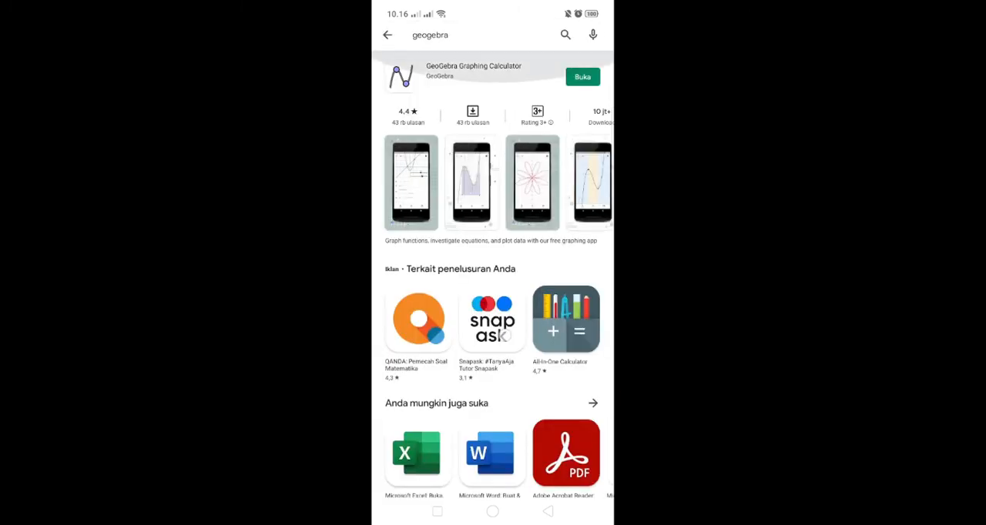
scroll(493, 277, "down", 5)
scroll(493, 277, "up", 5)
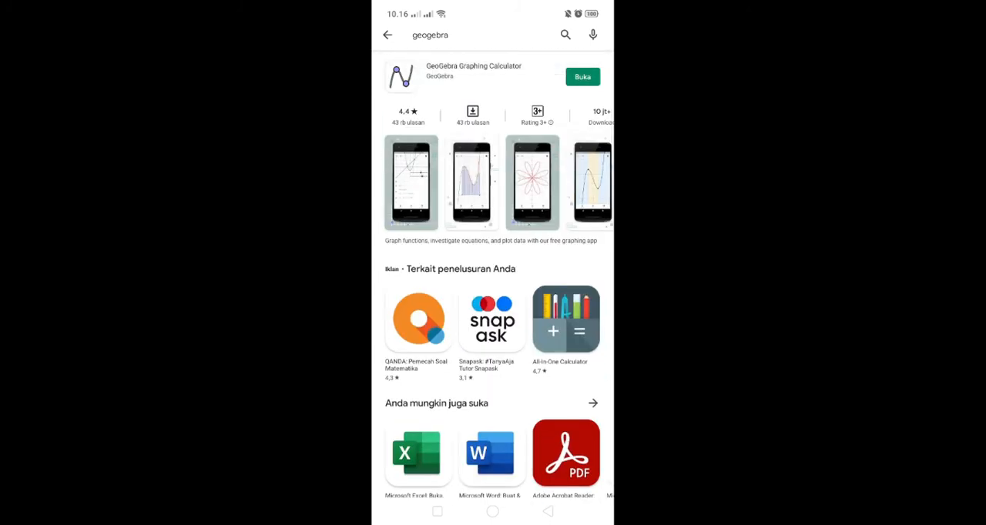
Leave the Play Store and launch the installed Graphing Calc app from the phone's list of all apps.
left_click(548, 512)
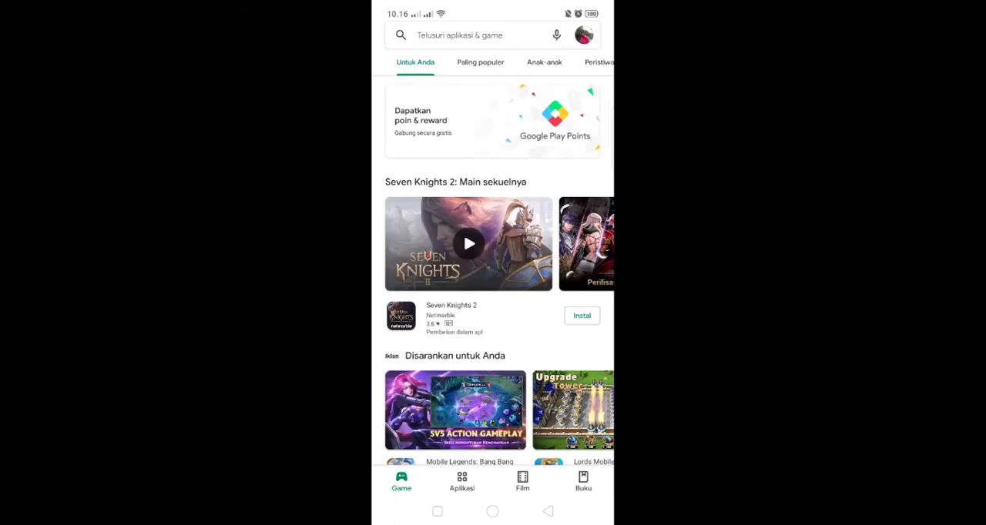
left_click(492, 512)
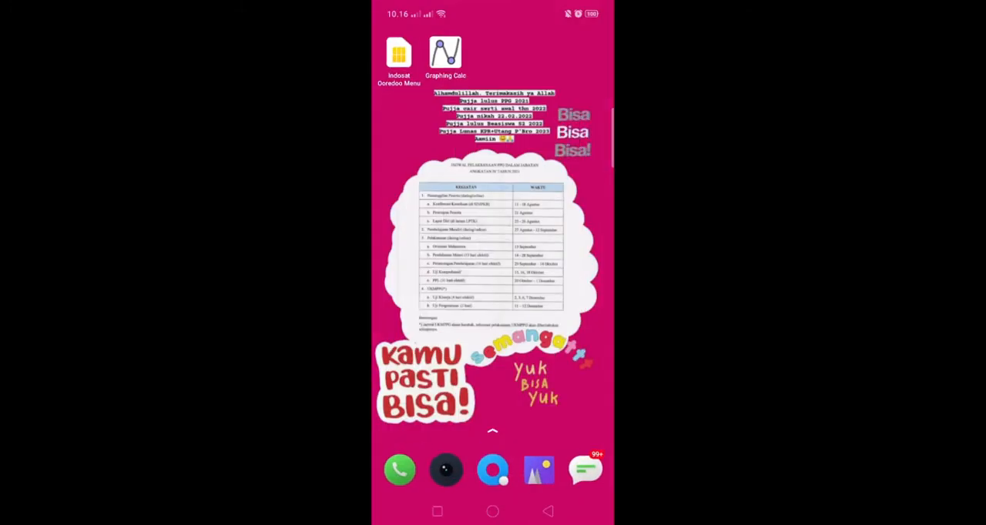
left_click_drag(493, 370, 493, 192)
scroll(493, 308, "down", 2)
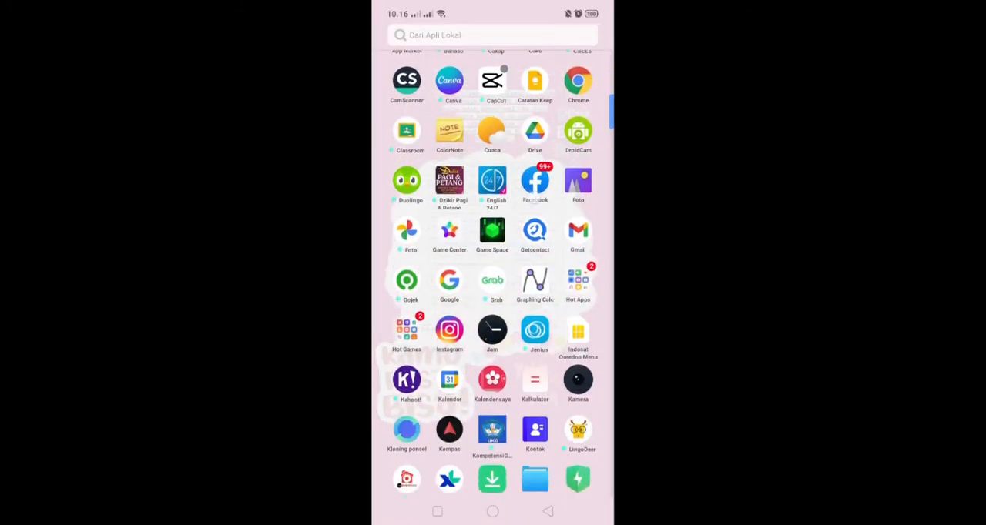
left_click(536, 279)
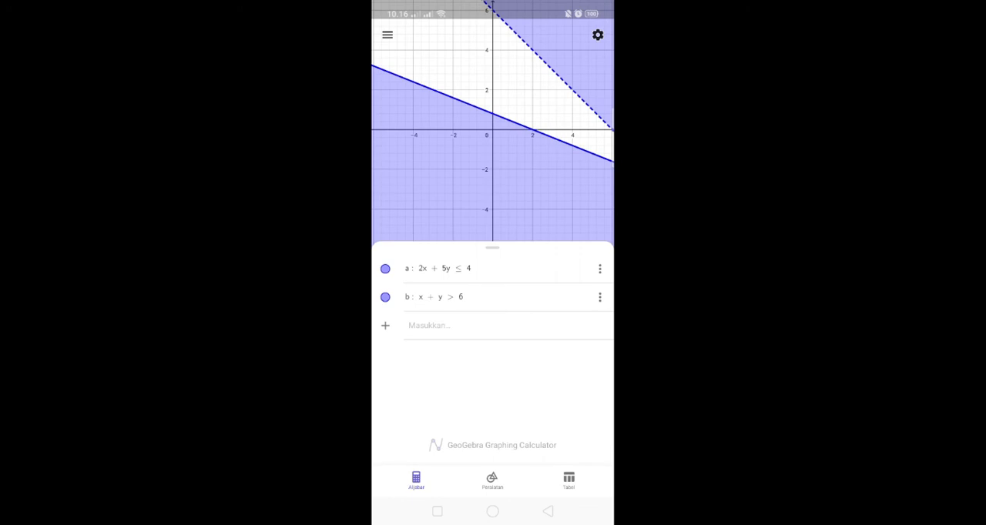
Delete the existing inequalities 2x + 5y ≤ 4 and x + y > 6, and reopen the Graphing Calc app.
left_click(600, 268)
left_click(555, 312)
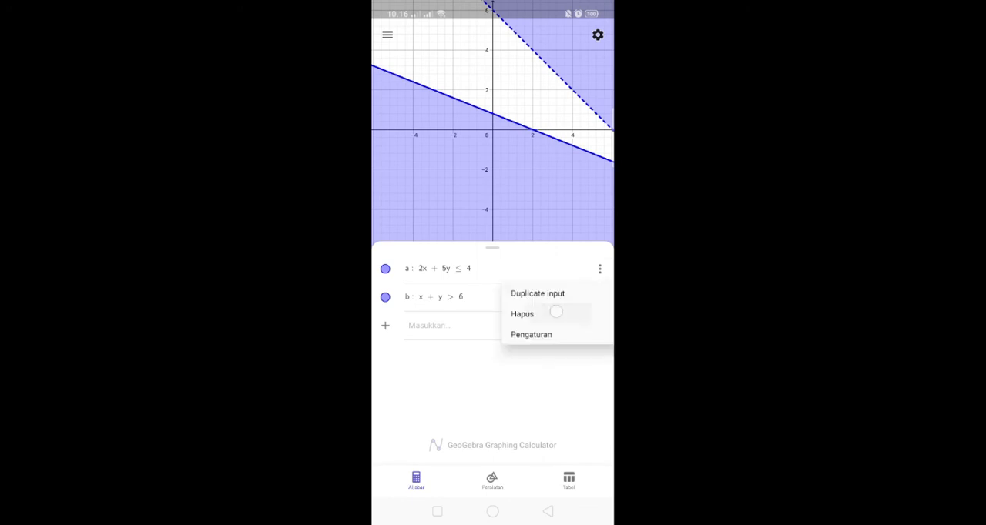
left_click(600, 268)
left_click(559, 312)
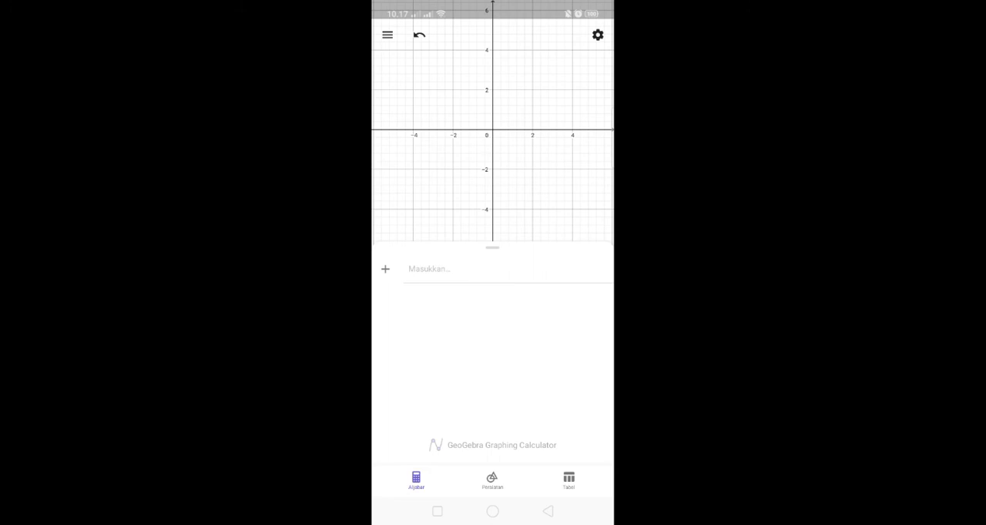
left_click(548, 511)
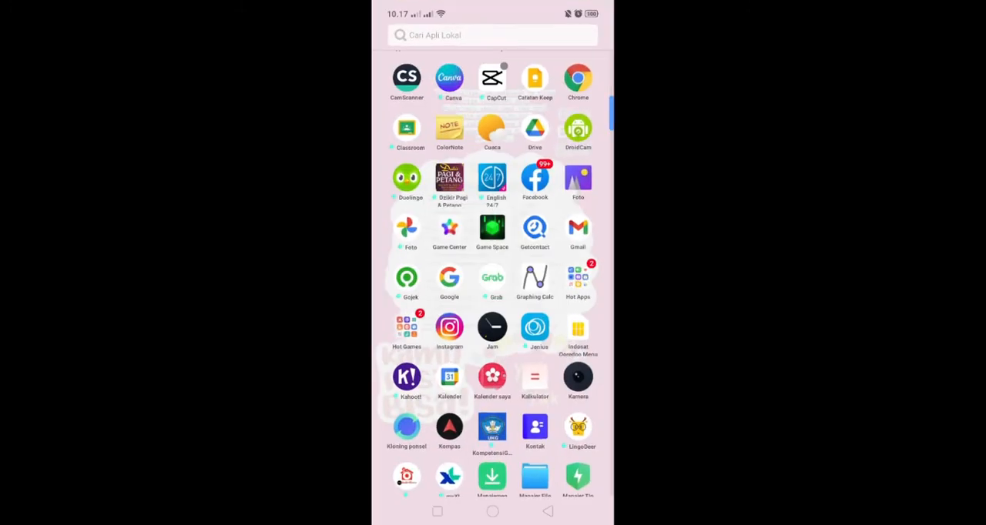
left_click(535, 279)
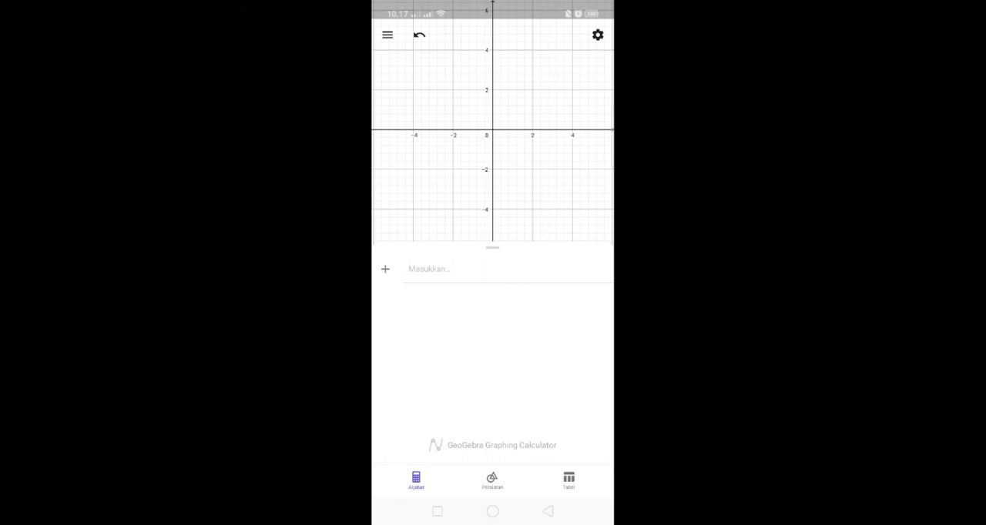
Graph the inequality x + 2y < 5 in the empty algebra view and examine its shaded region.
left_click(430, 270)
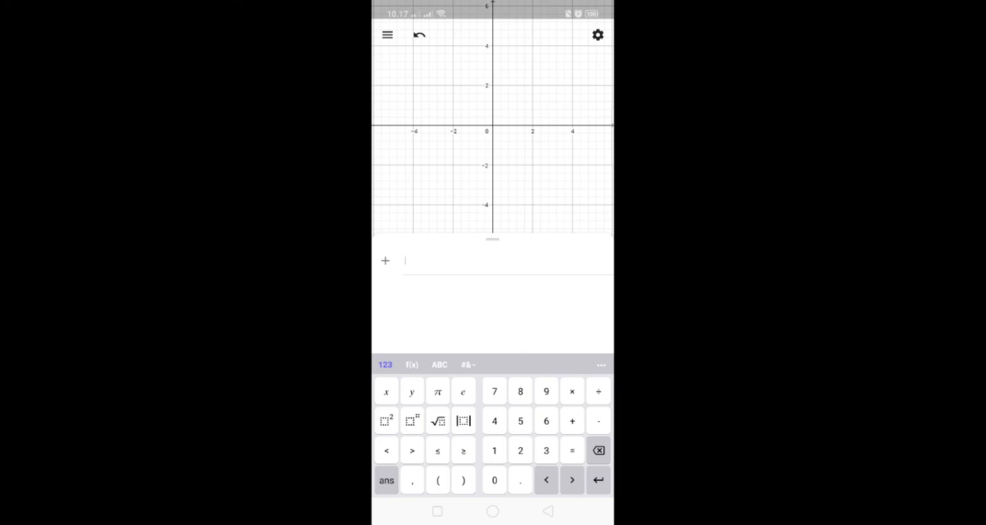
left_click(386, 392)
left_click(572, 421)
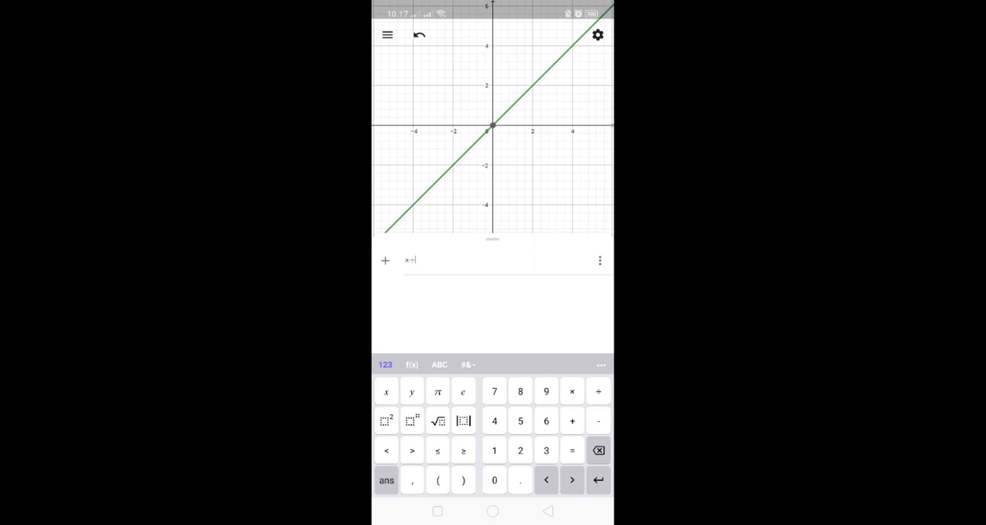
left_click(520, 451)
left_click(412, 392)
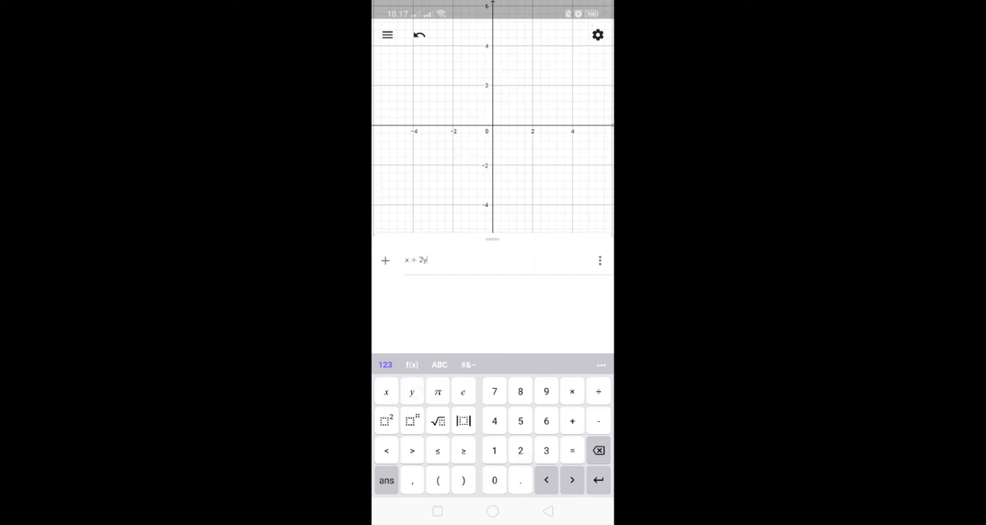
left_click(387, 451)
left_click(520, 422)
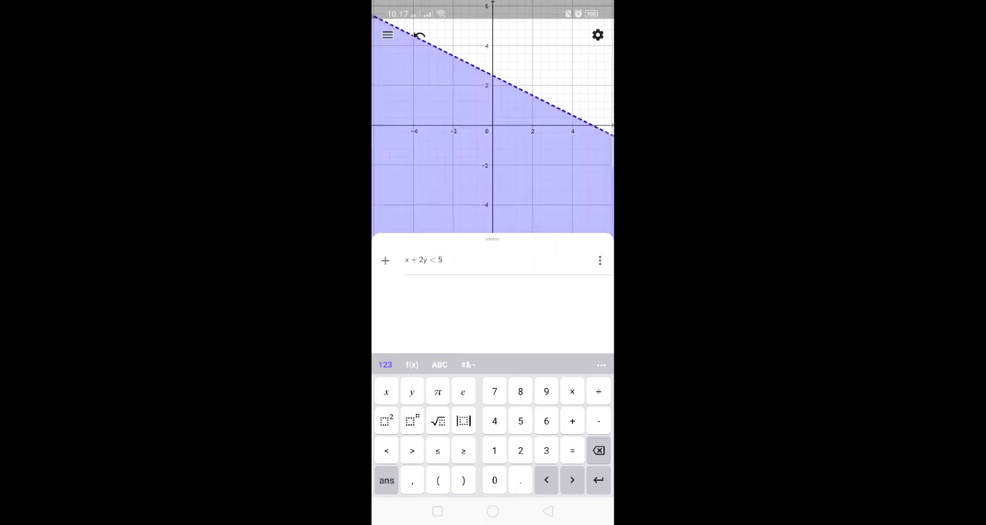
left_click_drag(492, 239, 493, 248)
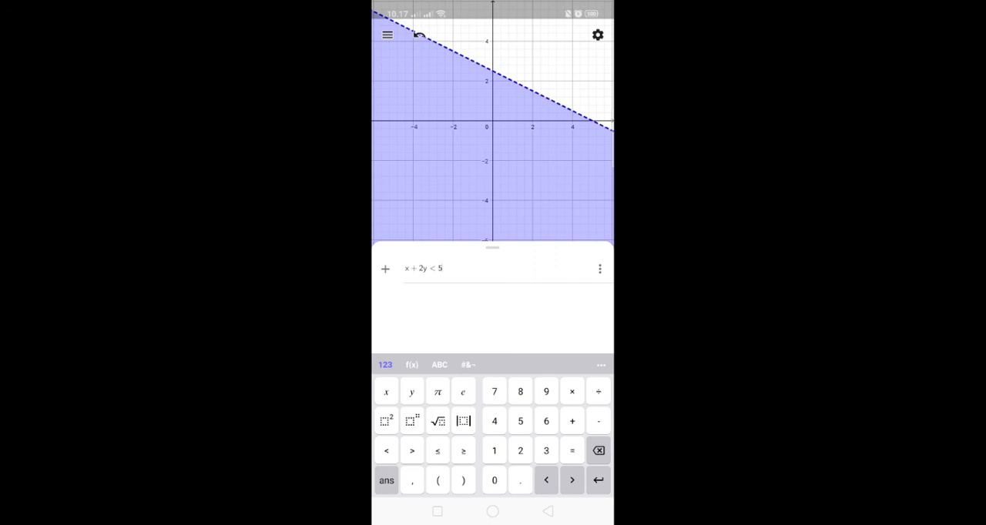
left_click(548, 511)
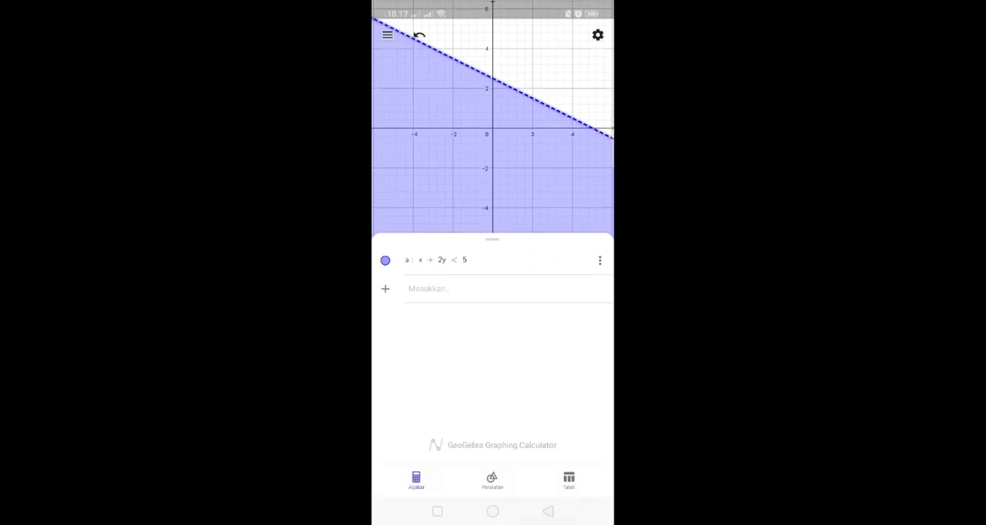
scroll(522, 128, "down", 5)
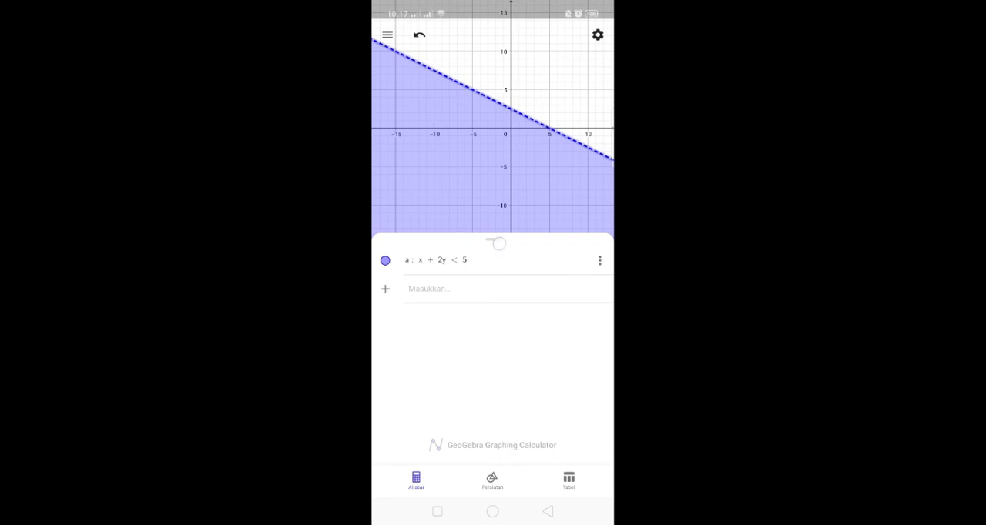
Examine the dashed boundary line of x + 2y < 5, its axis crossings and the shaded side at several zoom levels.
left_click_drag(497, 242, 497, 251)
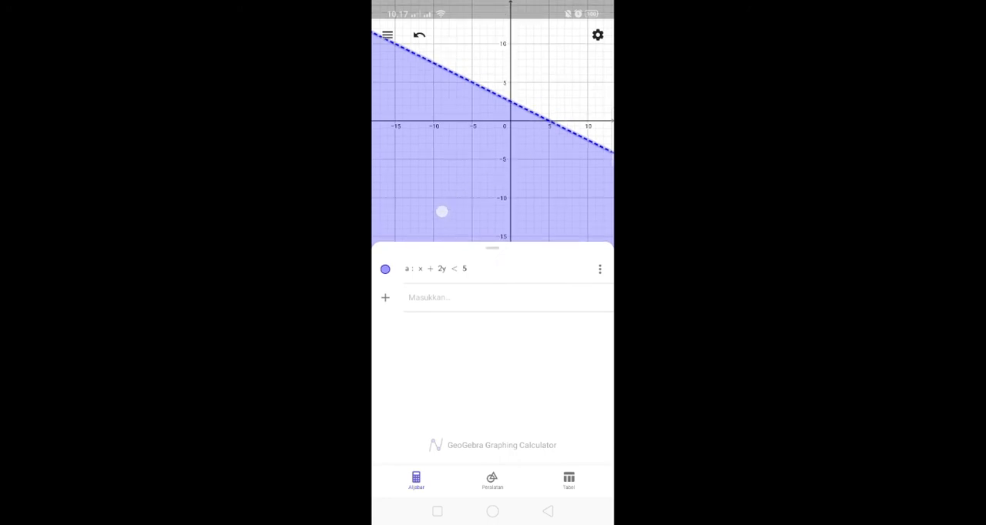
left_click_drag(522, 122, 452, 143)
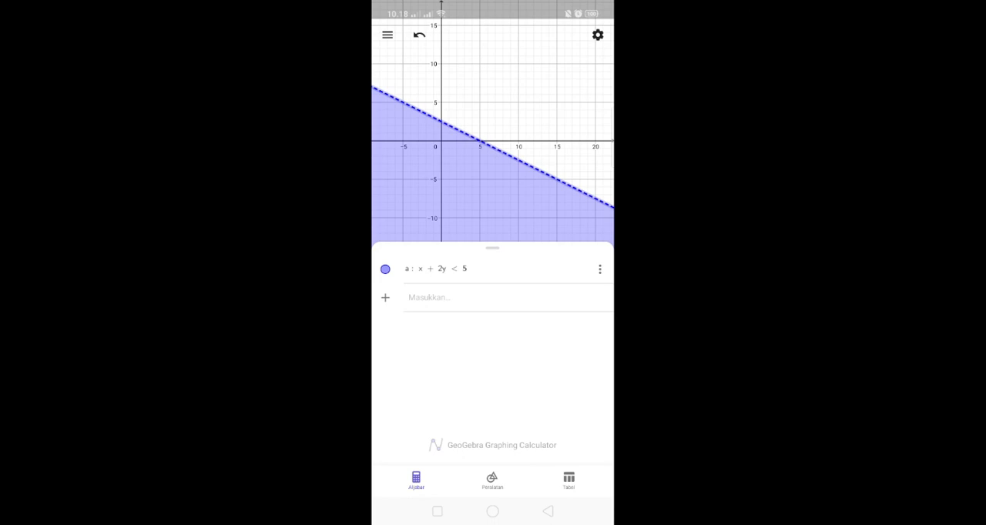
left_click_drag(476, 76, 480, 110)
left_click_drag(485, 144, 489, 103)
scroll(474, 136, "up", 4)
scroll(480, 136, "up", 2)
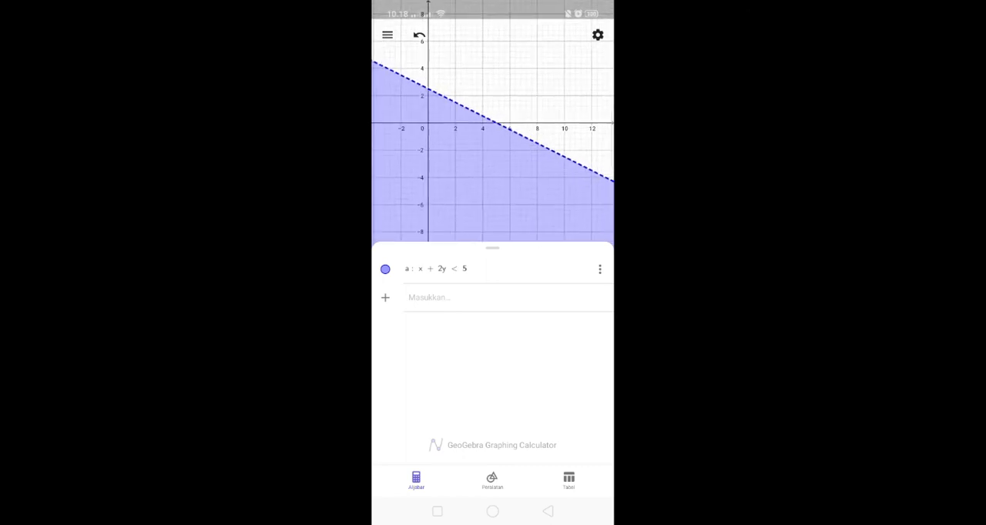
scroll(497, 123, "up", 3)
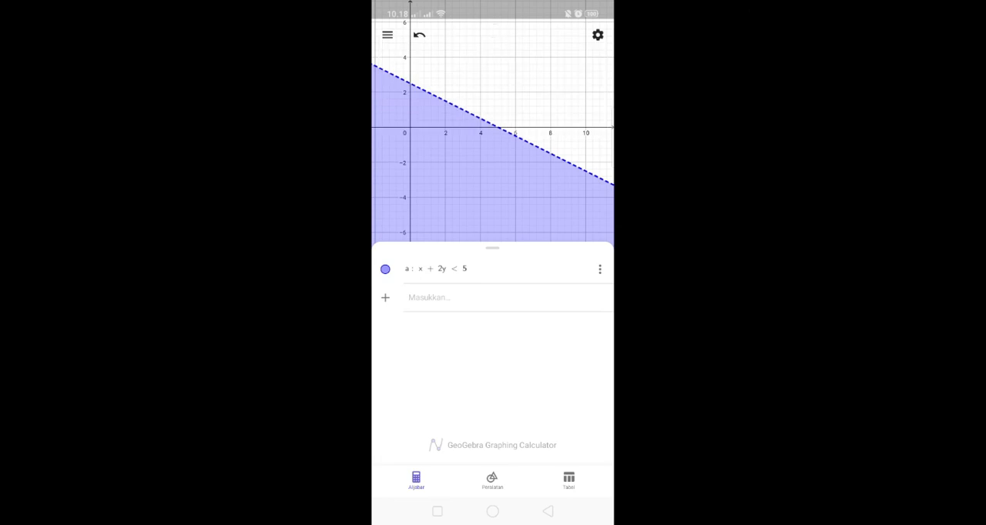
left_click(478, 125)
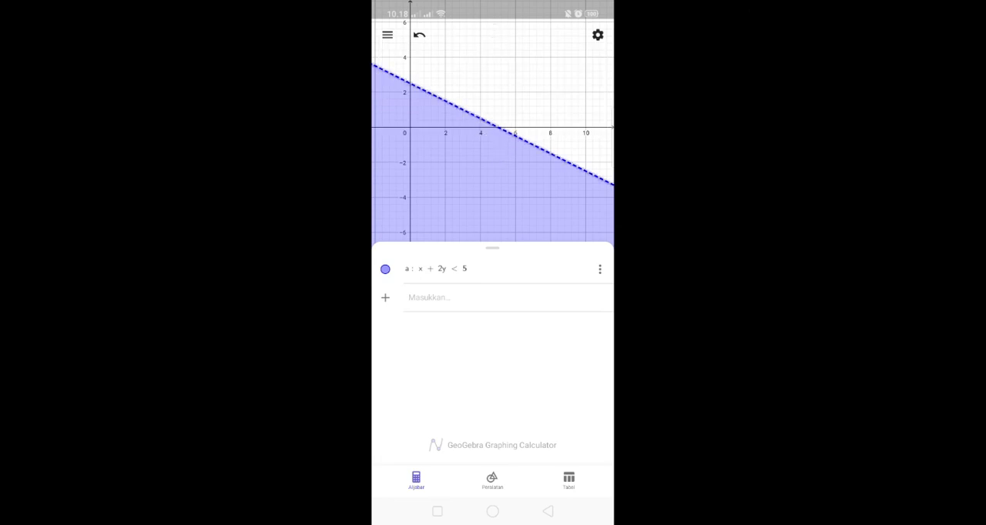
left_click_drag(473, 135, 486, 142)
left_click_drag(419, 117, 463, 136)
left_click_drag(485, 130, 485, 120)
left_click_drag(486, 154, 486, 144)
scroll(466, 131, "up", 3)
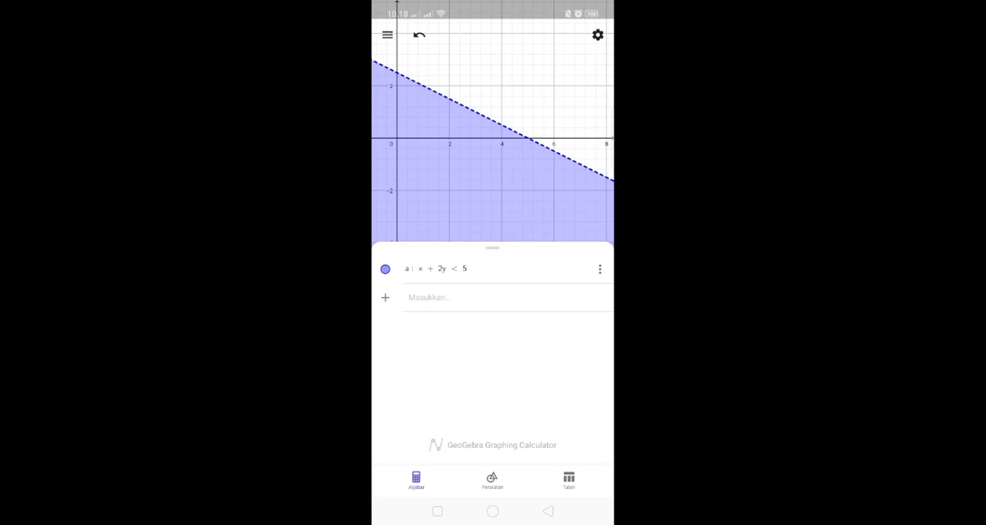
left_click_drag(393, 181, 413, 197)
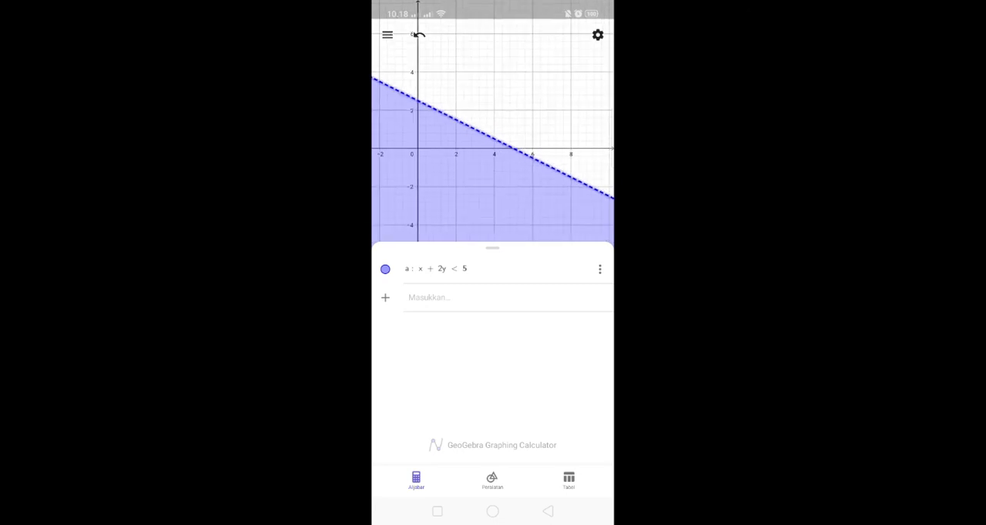
Add the second inequality 2x - 4y ≥ 6 to the graph alongside x + 2y < 5.
left_click(432, 297)
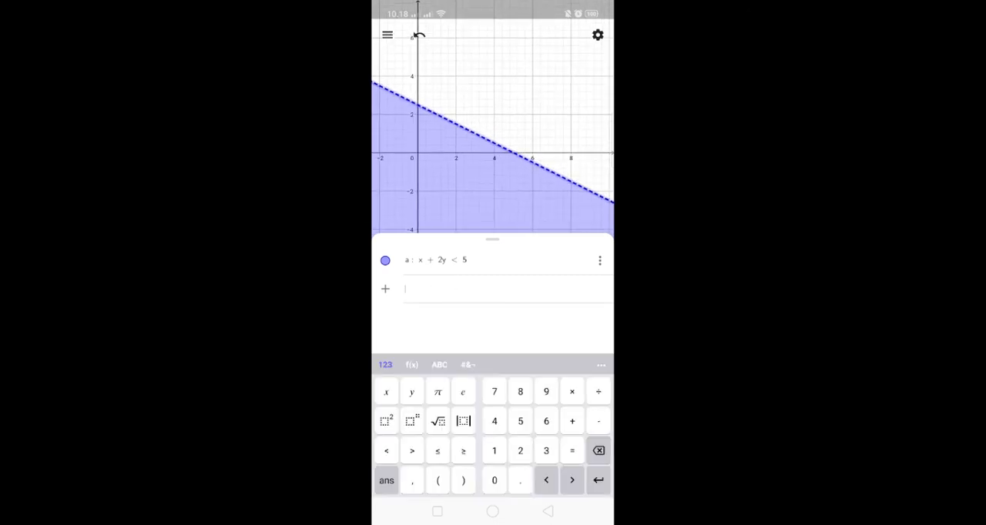
left_click(520, 451)
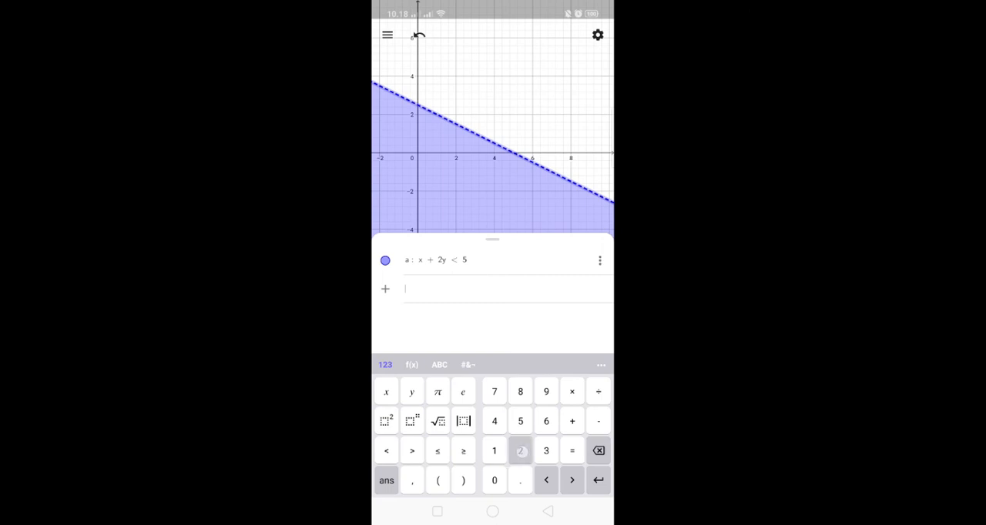
left_click(386, 392)
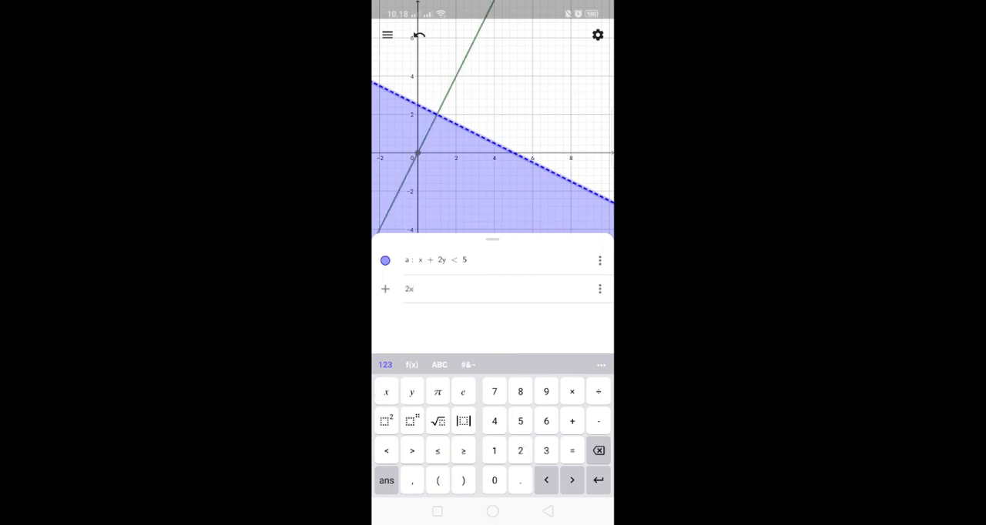
left_click(598, 421)
left_click(494, 422)
left_click(411, 392)
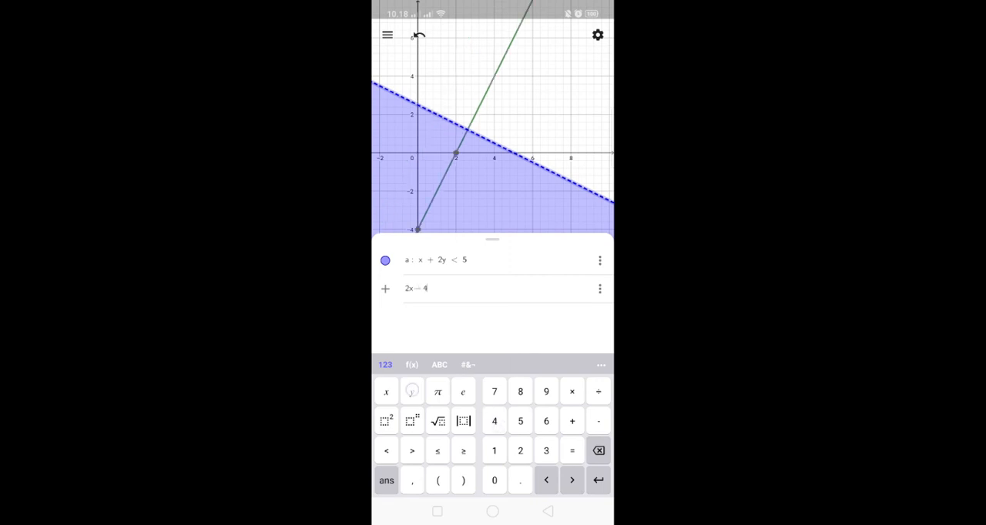
left_click(463, 451)
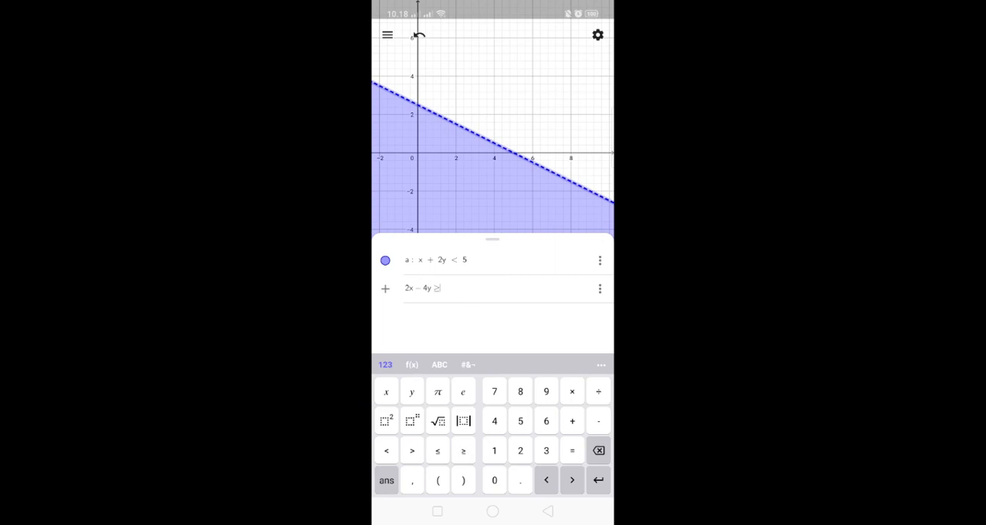
left_click(547, 421)
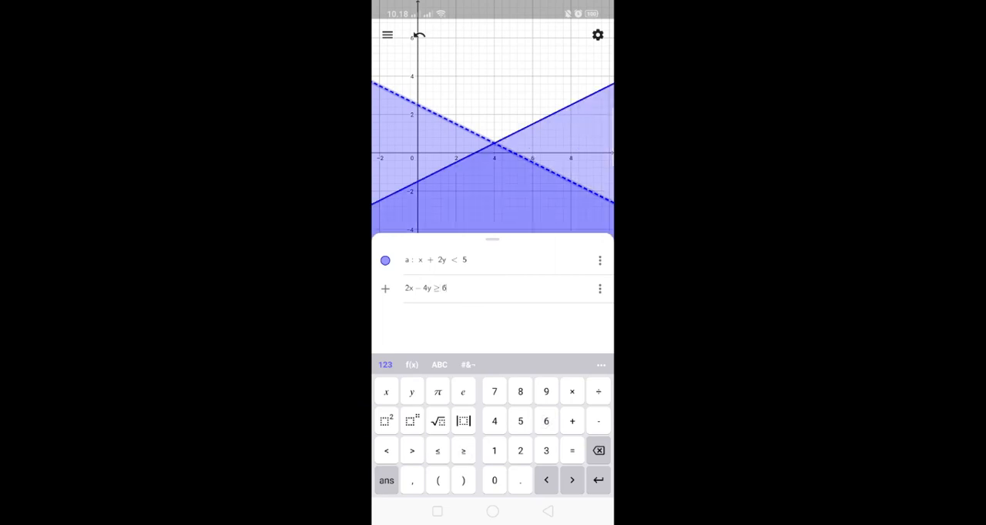
Enlarge the graph of both inequalities to full height and take a screenshot of the overlapping shaded region.
scroll(491, 141, "up", 4)
scroll(489, 142, "down", 1)
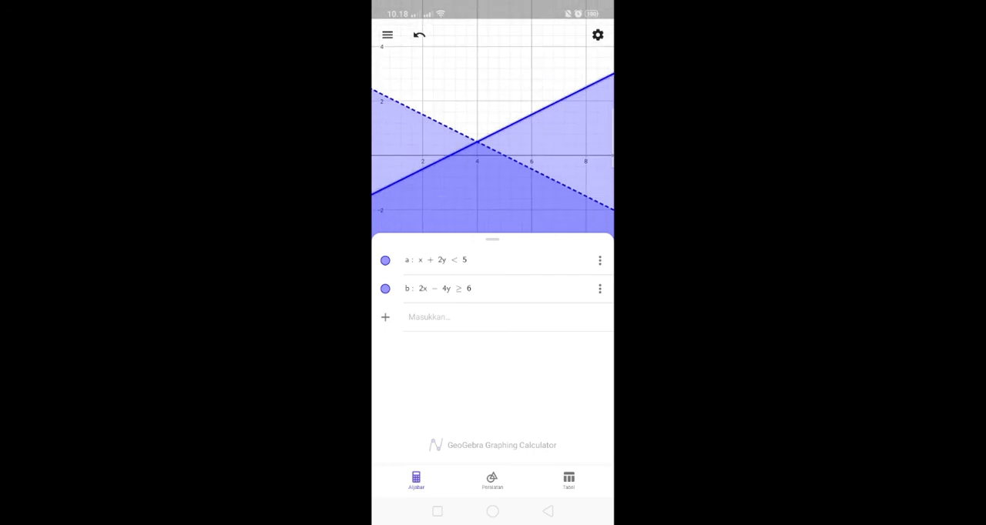
scroll(484, 121, "down", 2)
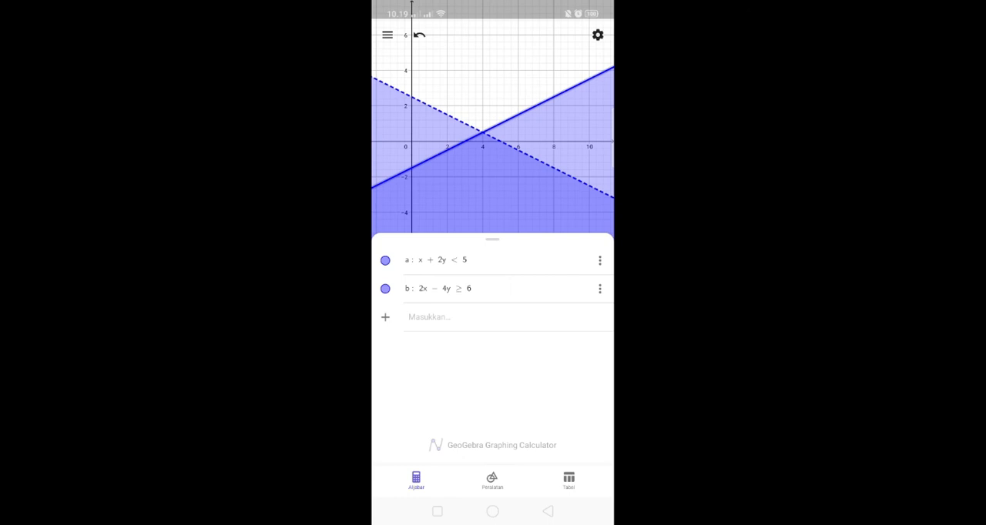
left_click_drag(491, 242, 492, 443)
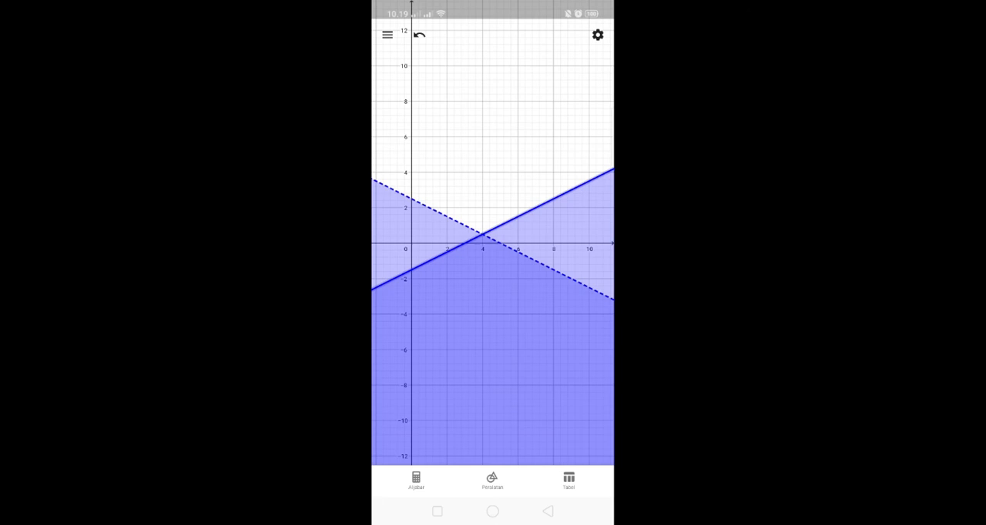
key("Print")
left_click(416, 481)
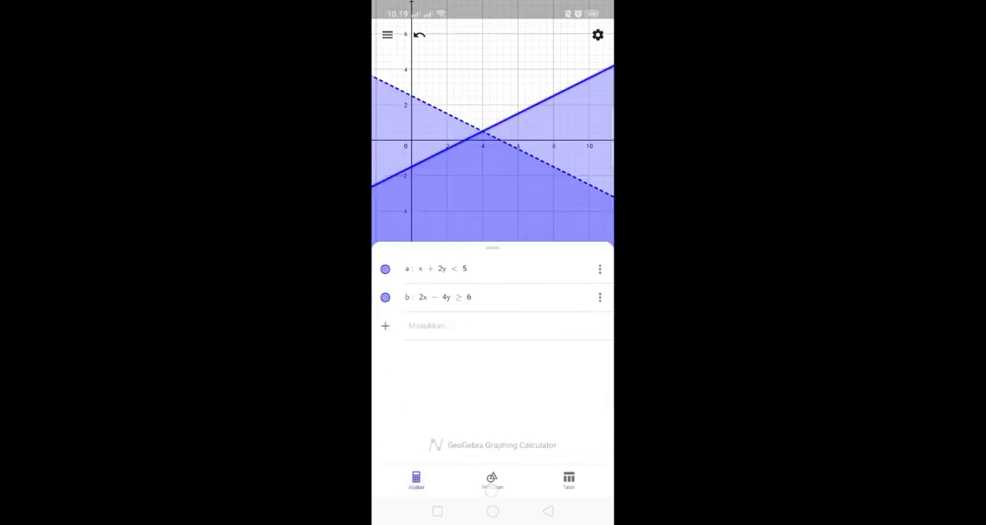
Look through the construction tools and try Geser Tampilan Grafik to shift the graph of both inequalities.
left_click(492, 480)
scroll(493, 355, "down", 3)
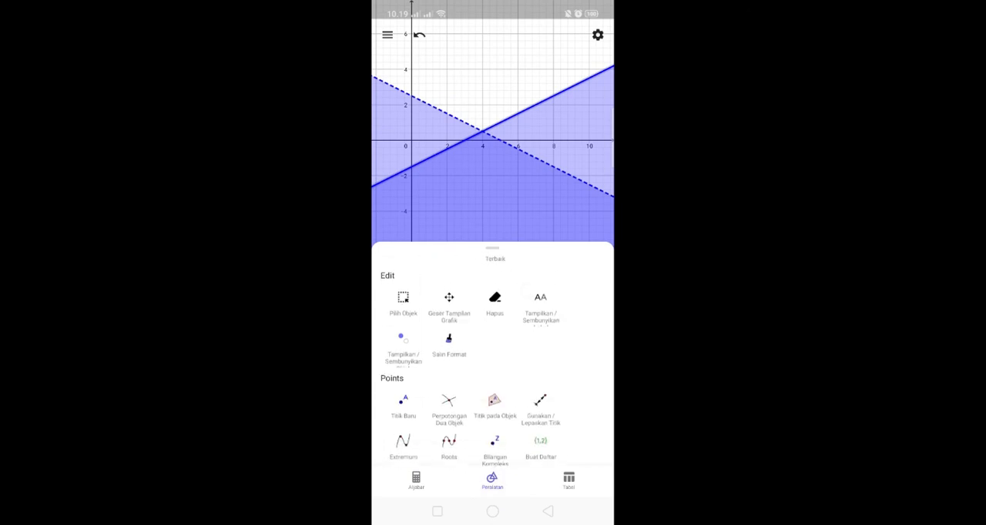
left_click(449, 295)
left_click_drag(509, 219, 508, 203)
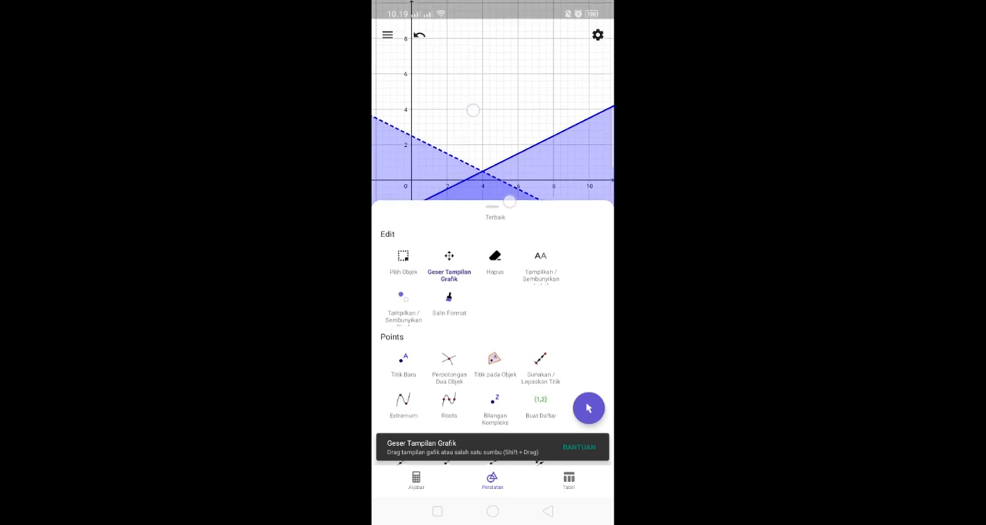
scroll(494, 274, "up", 3)
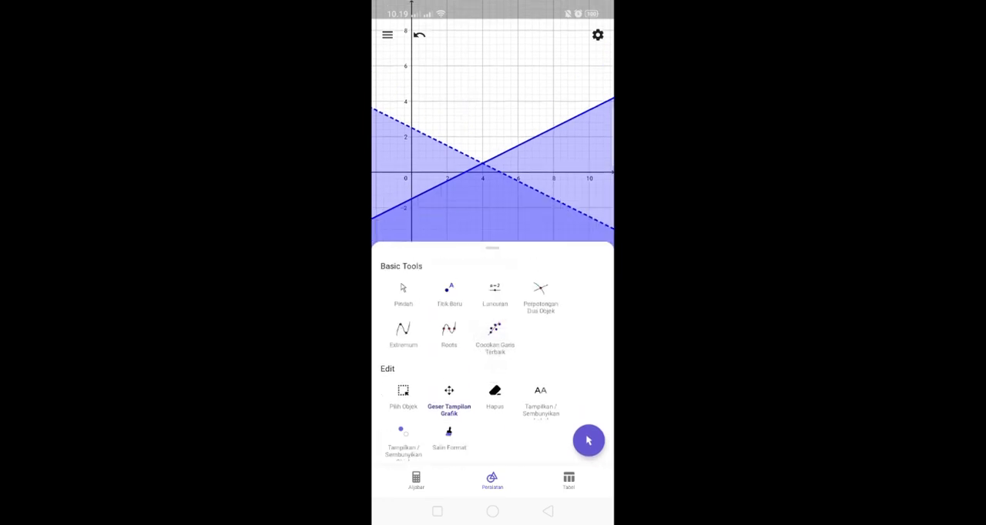
left_click_drag(502, 261, 501, 374)
scroll(493, 185, "down", 2)
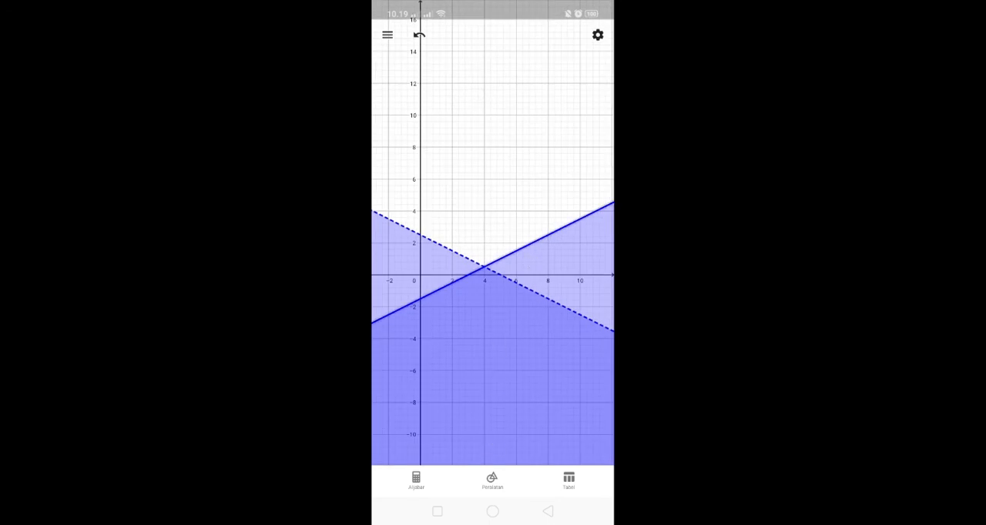
Delete the inequalities 2x - 4y ≥ 6 and x + 2y < 5 from the algebra list.
left_click(416, 479)
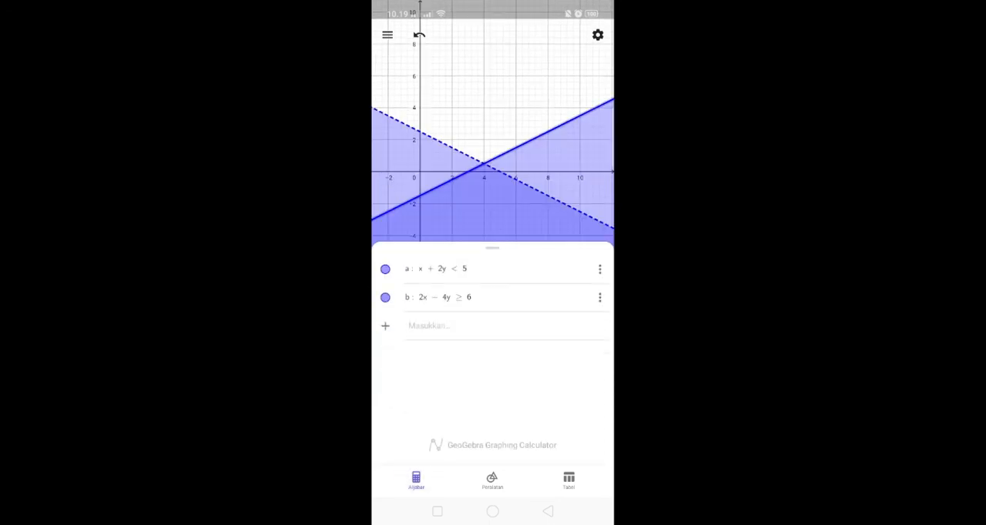
left_click(599, 297)
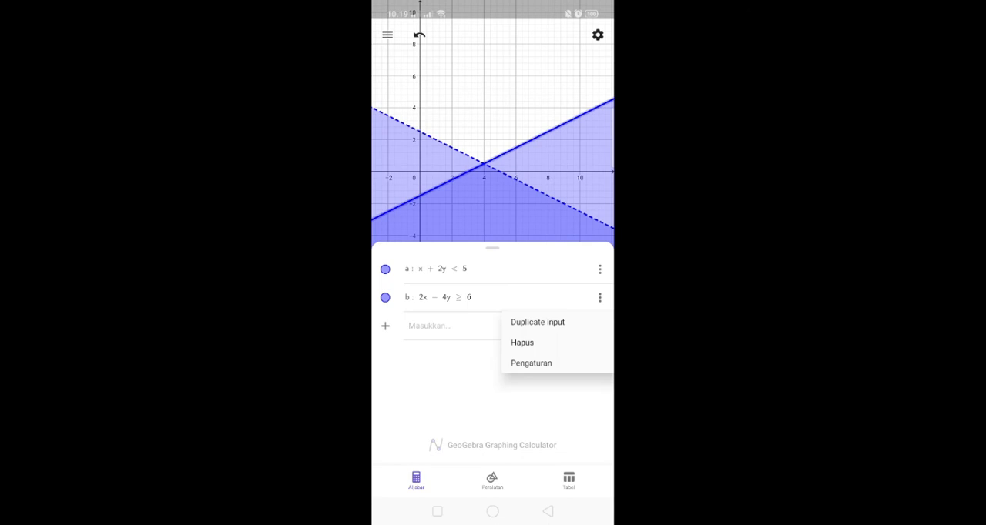
left_click(523, 343)
left_click(600, 269)
left_click(522, 314)
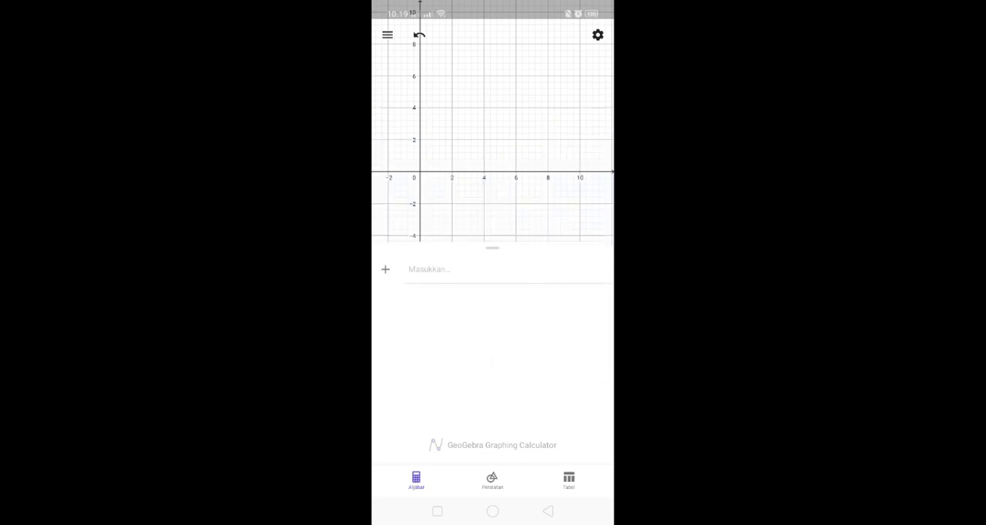